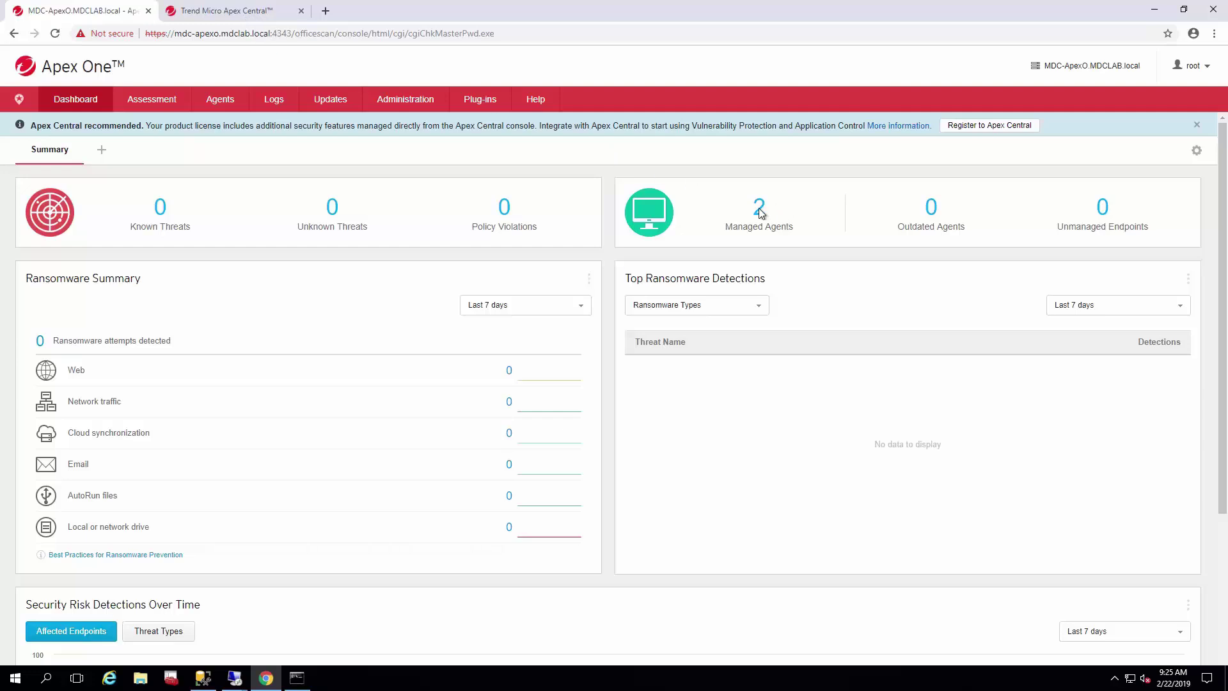
Open Apex Central's Administration > Managed Servers > Server Registration page, which lists no servers yet
left_click(238, 12)
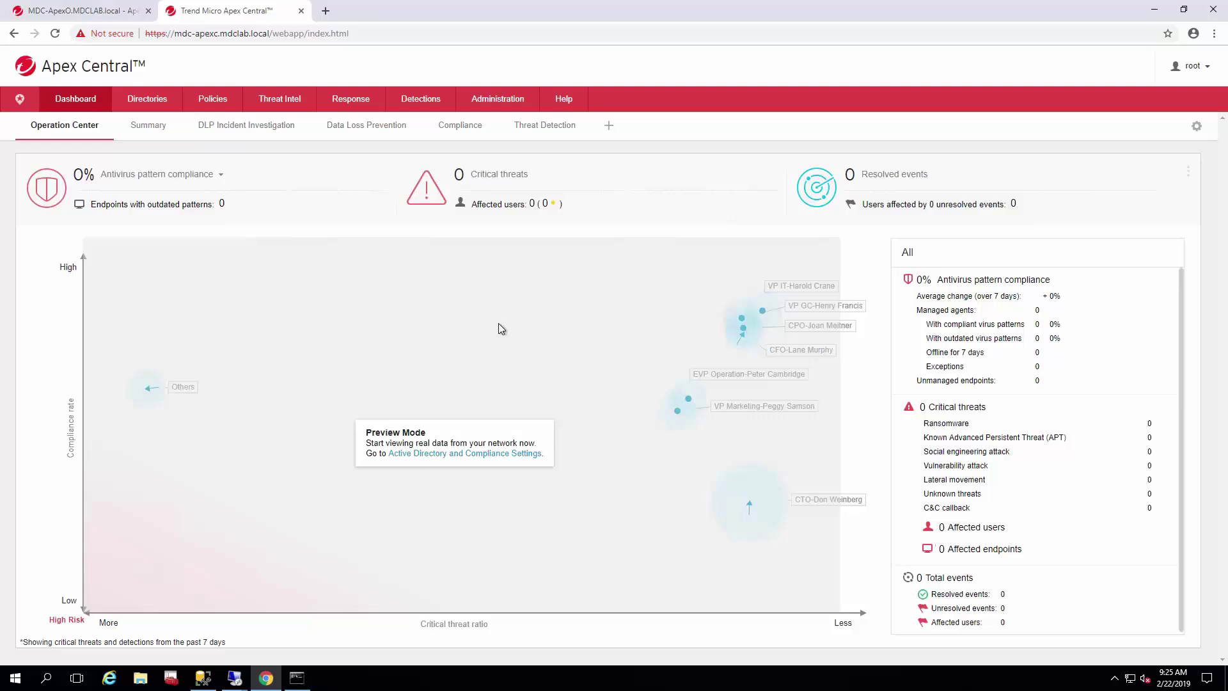
mouse_move(512, 100)
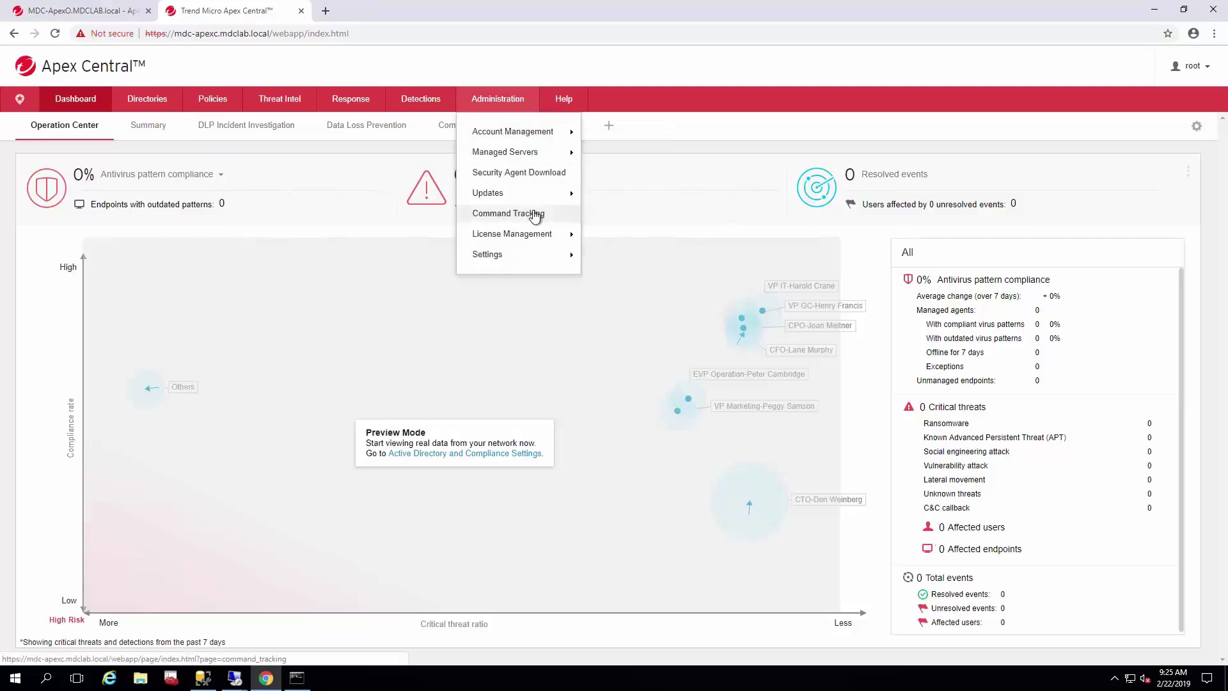
mouse_move(569, 151)
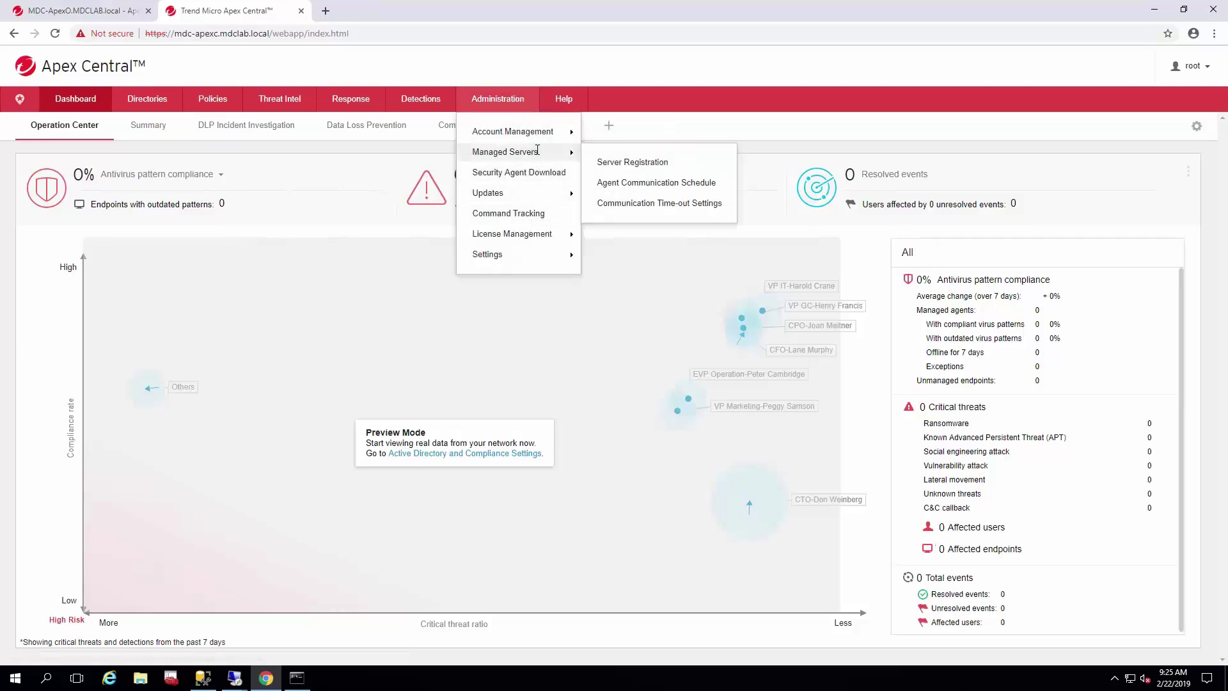
left_click(649, 165)
mouse_move(501, 100)
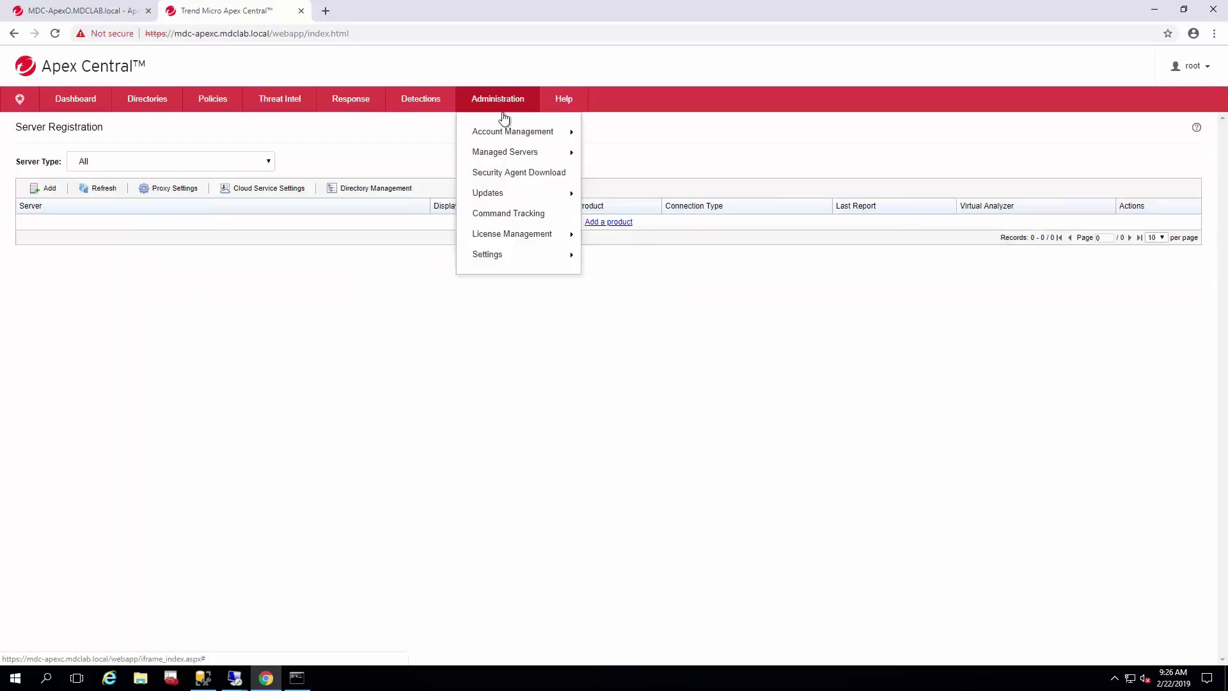
mouse_move(518, 159)
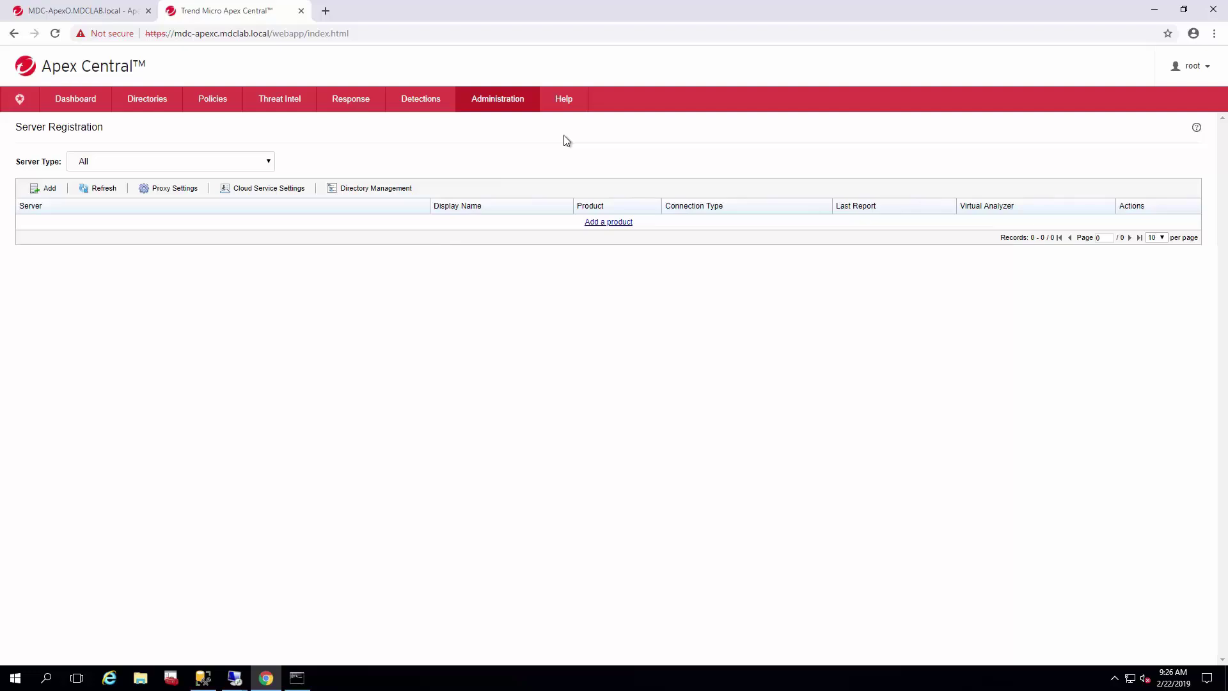
Move between the Apex One and Apex Central consoles, ending on the Apex One dashboard
left_click(77, 12)
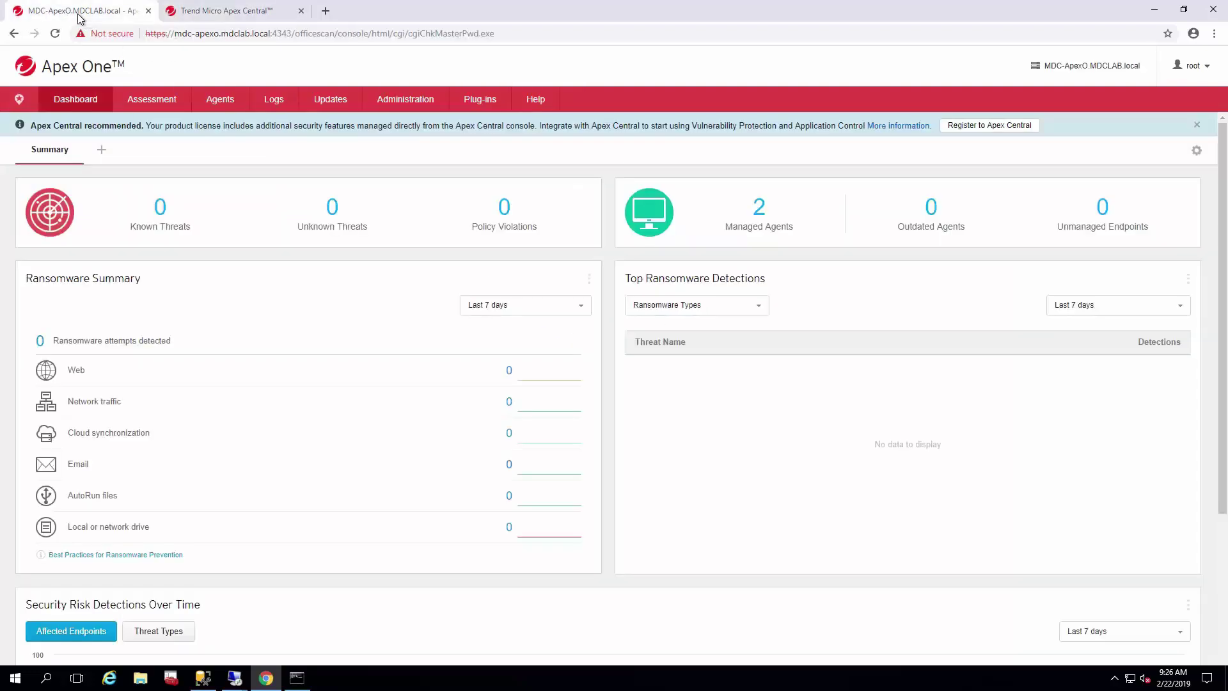
left_click(243, 11)
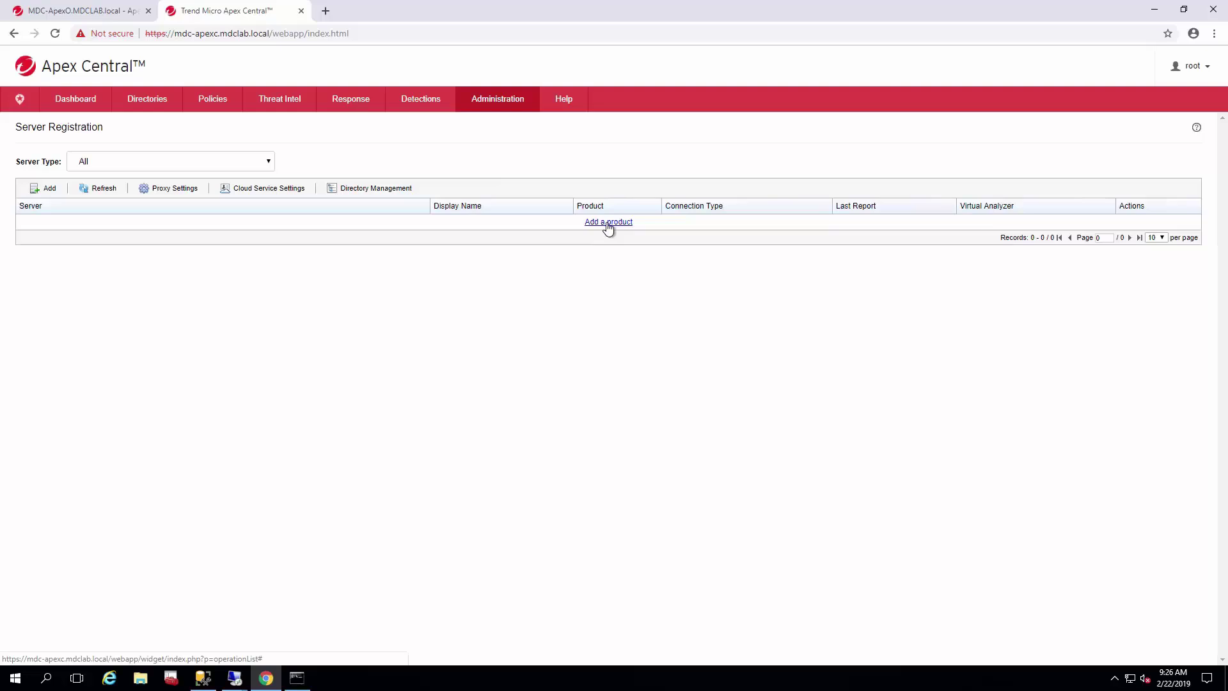
left_click(58, 12)
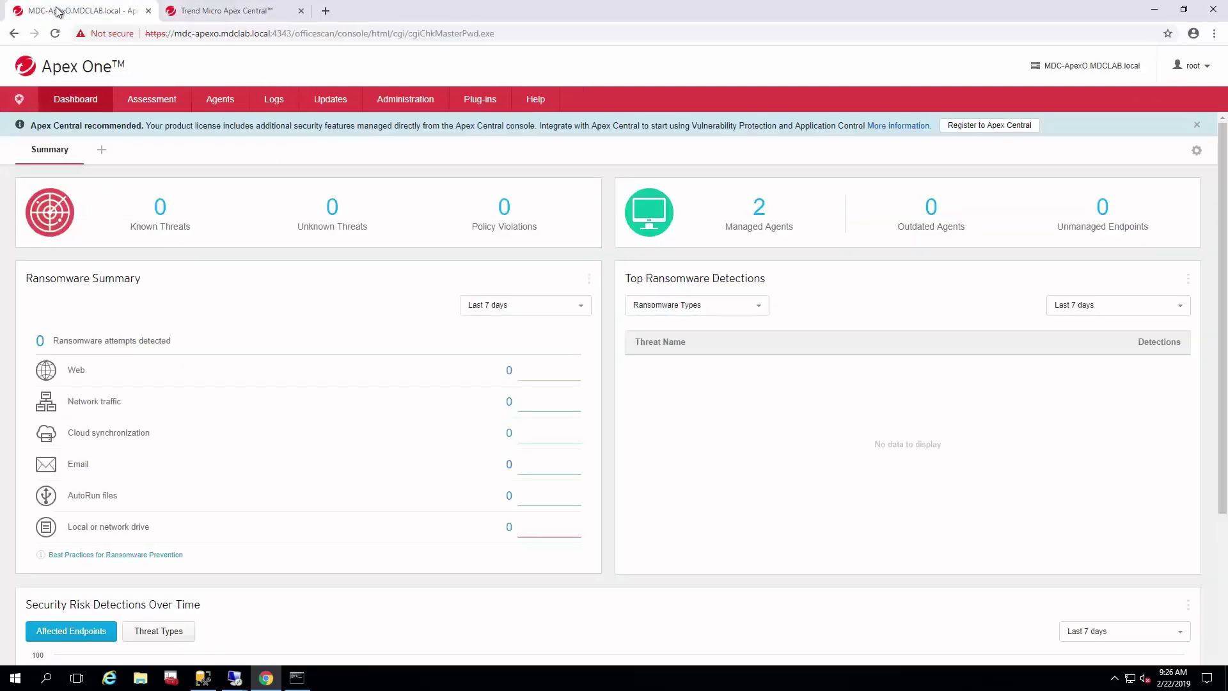
left_click(199, 14)
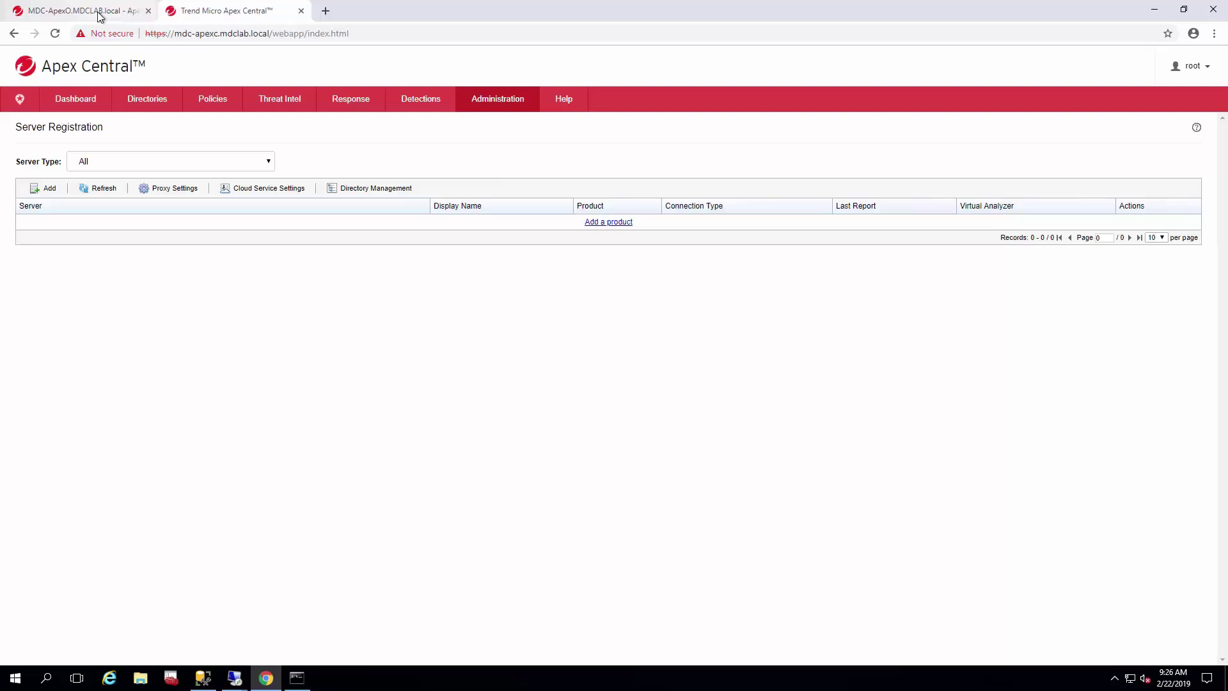
left_click(99, 17)
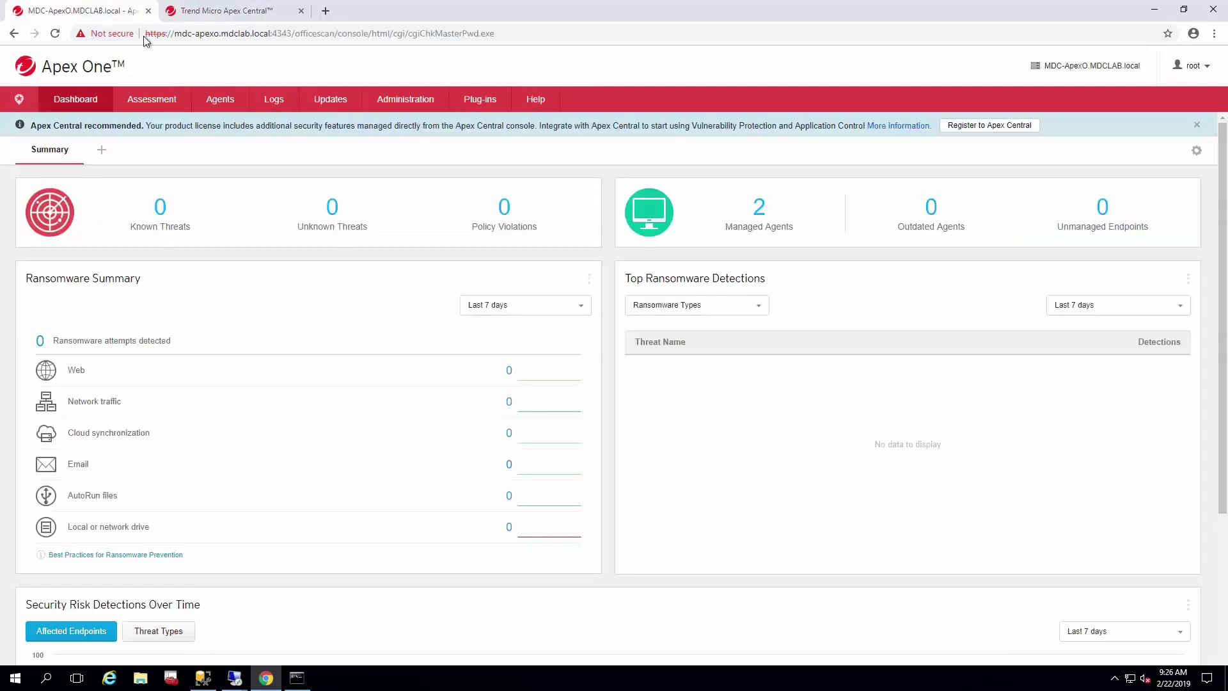
Open Apex One's Administration > Settings > Apex Central connection settings page
mouse_move(437, 96)
mouse_move(422, 225)
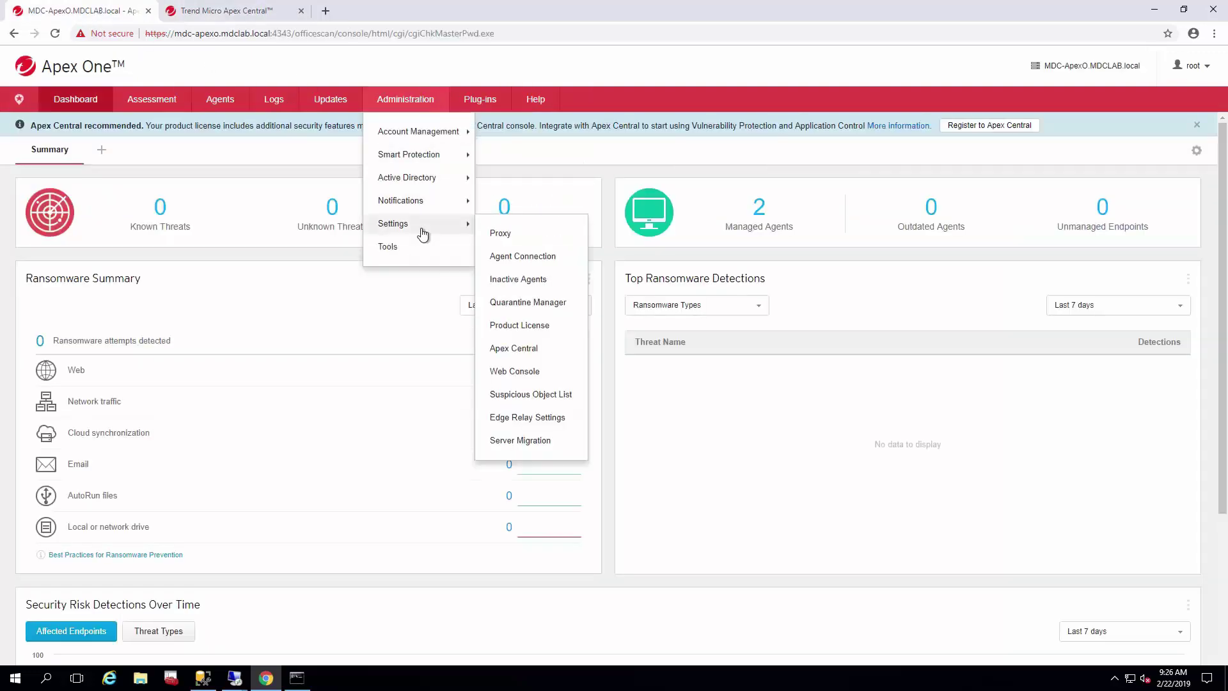
left_click(524, 325)
mouse_move(403, 102)
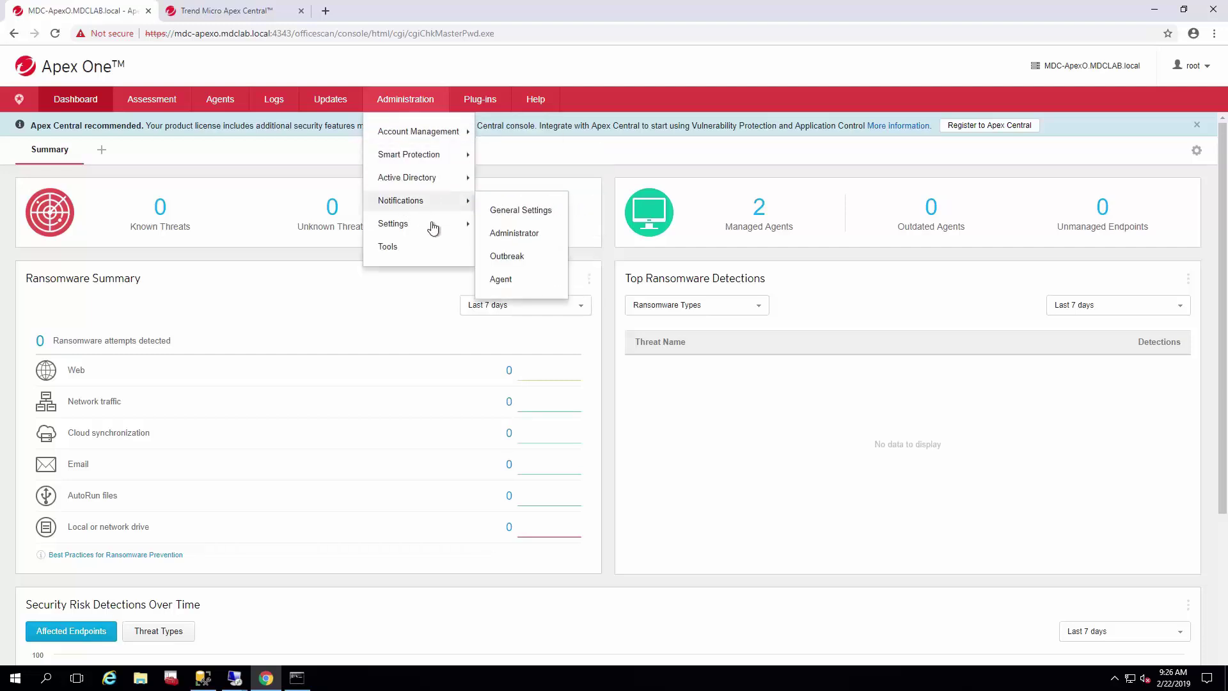
mouse_move(433, 225)
left_click(524, 349)
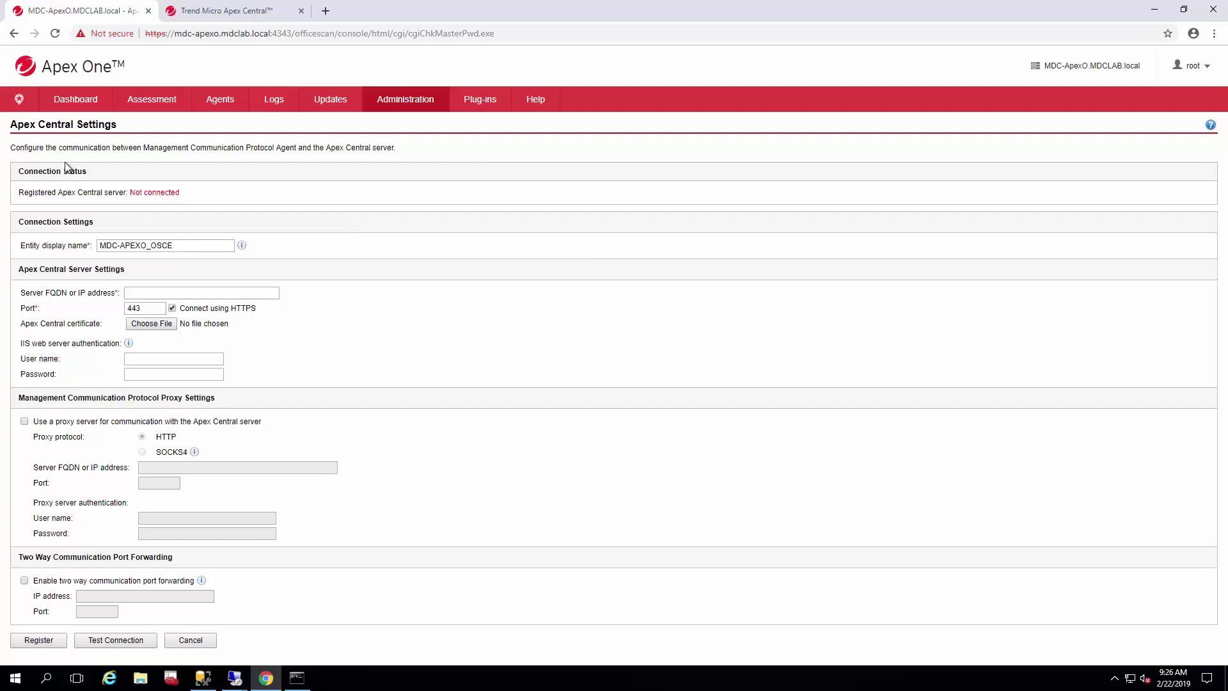
Review the not-connected status and entity display name MDC-APEXO_OSCE, glancing at Apex Central's registration page
left_click_drag(17, 128, 417, 160)
left_click(417, 160)
left_click_drag(184, 246, 76, 249)
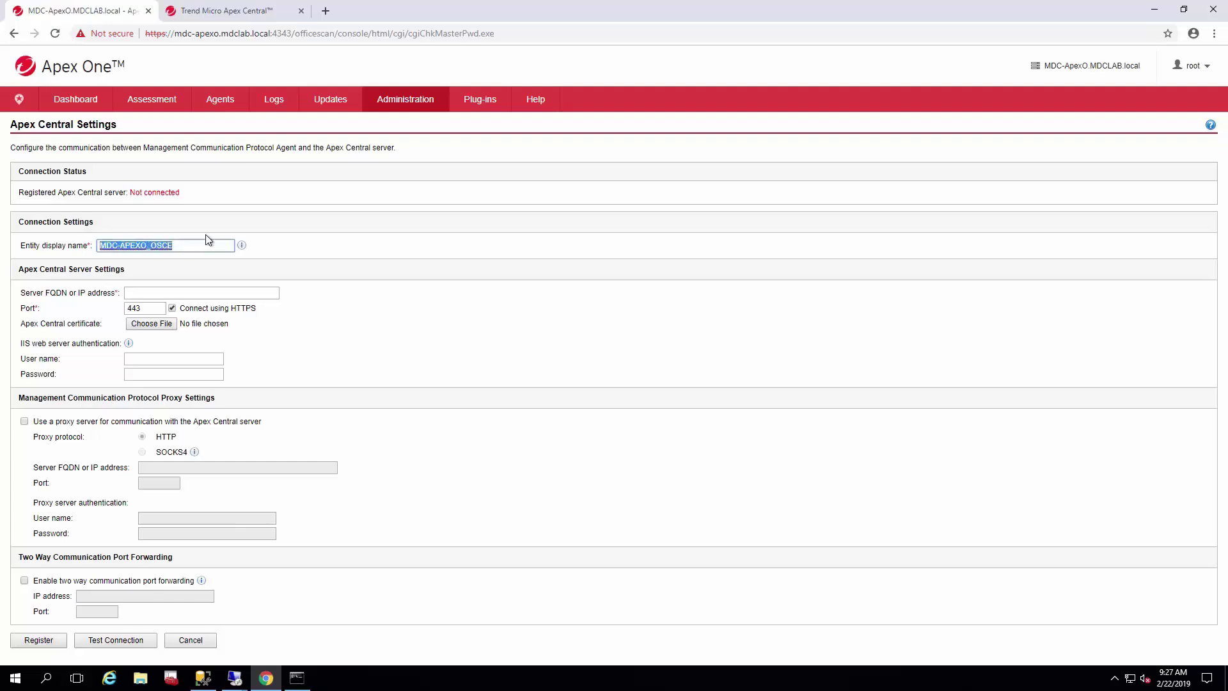
left_click(238, 10)
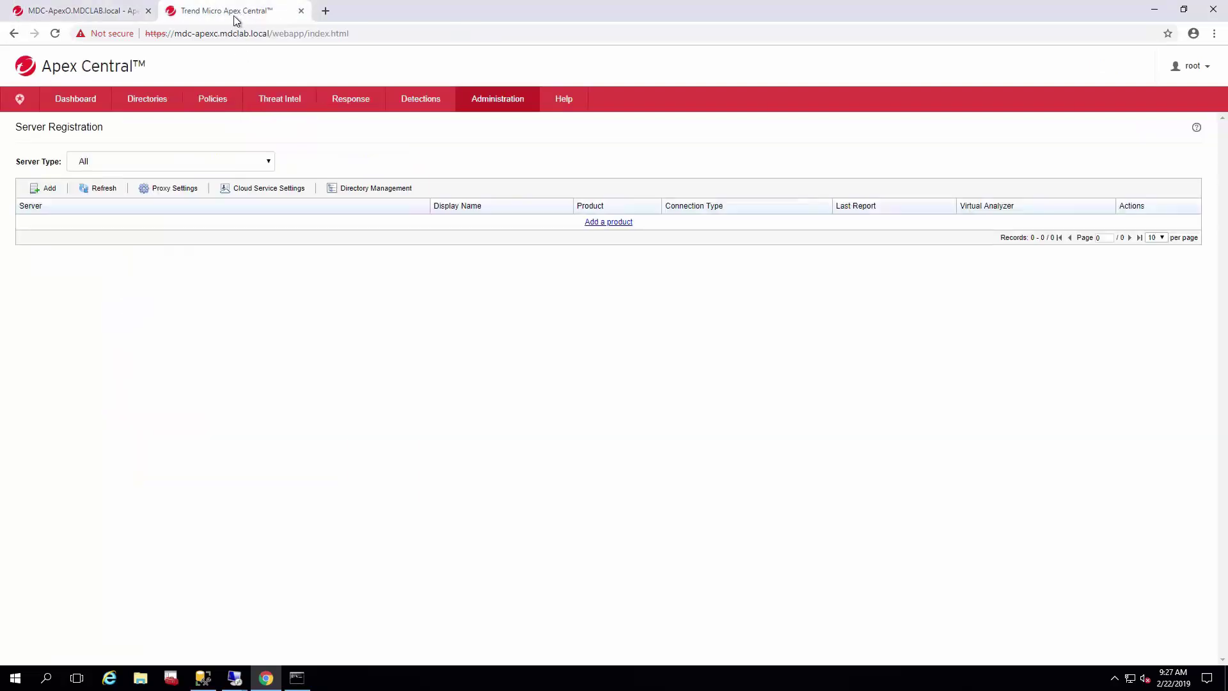
left_click(90, 17)
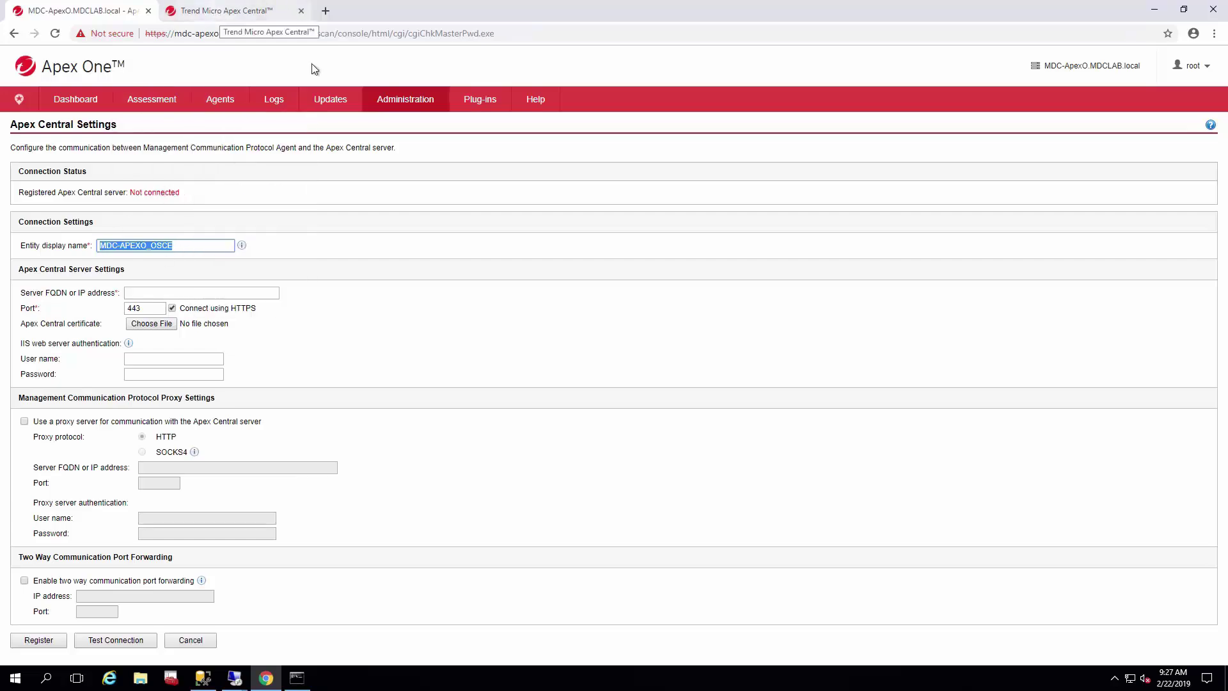
Enter mdc-apexc.mdclab.local as the Server FQDN, checking Apex Central's address for reference
left_click(177, 291)
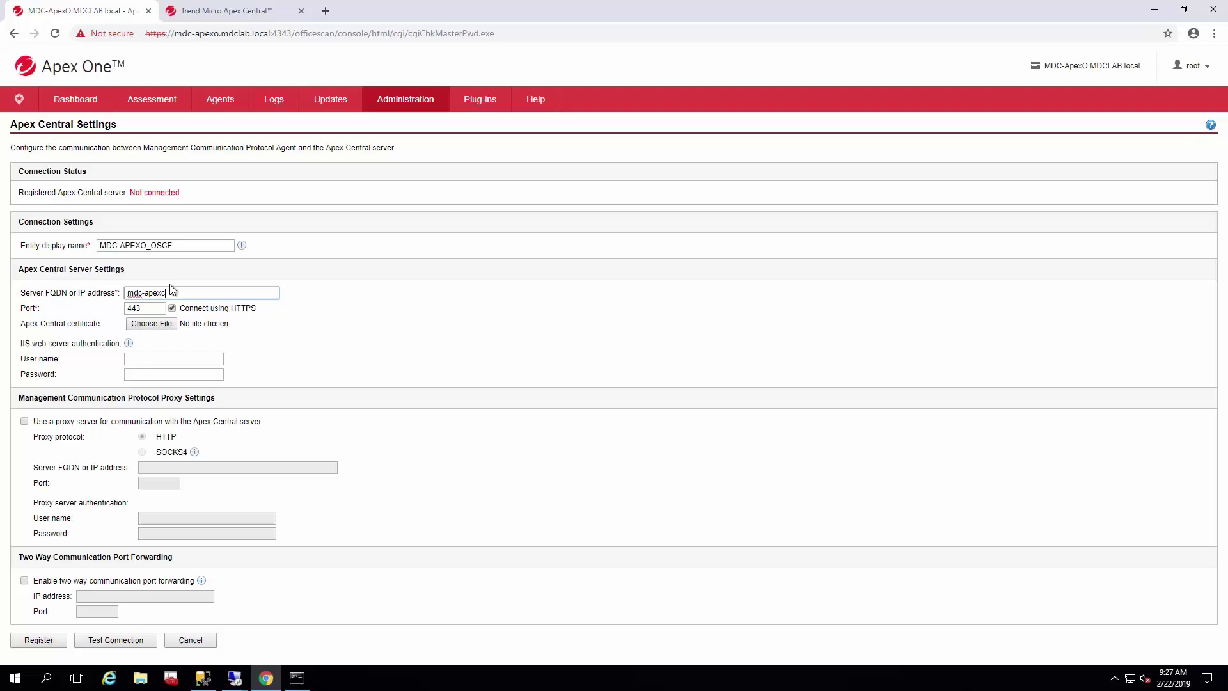
type("mdc-apexc.mdclab.local")
left_click(219, 12)
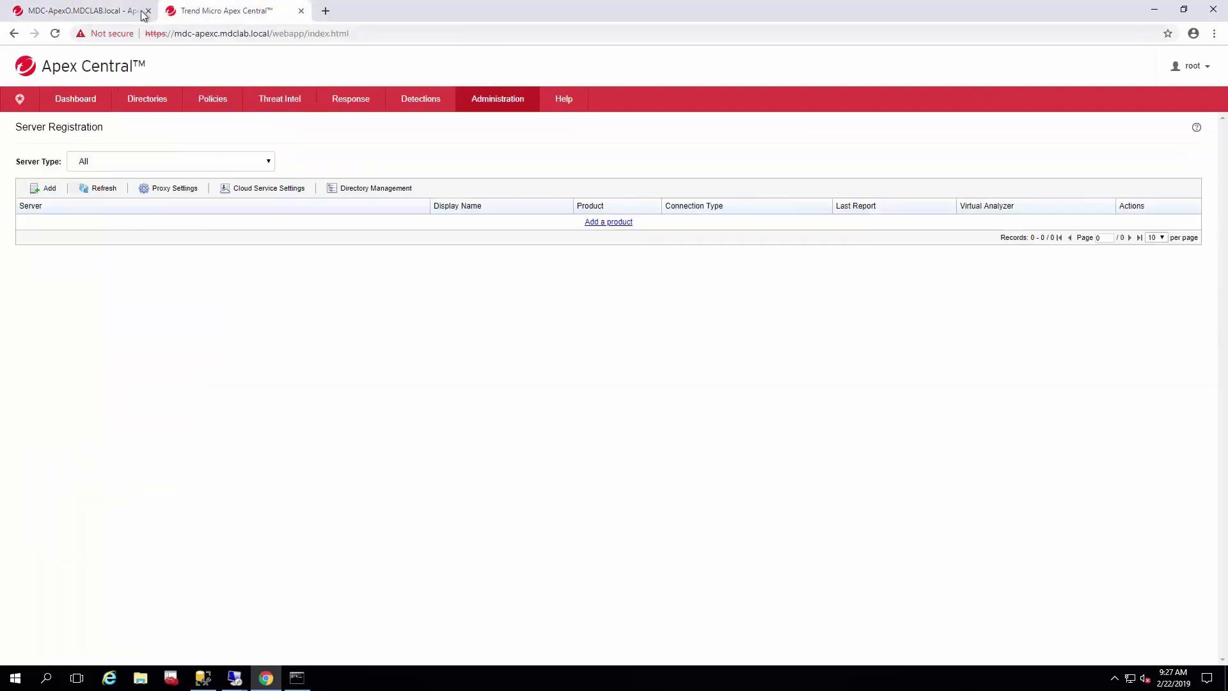
left_click(92, 12)
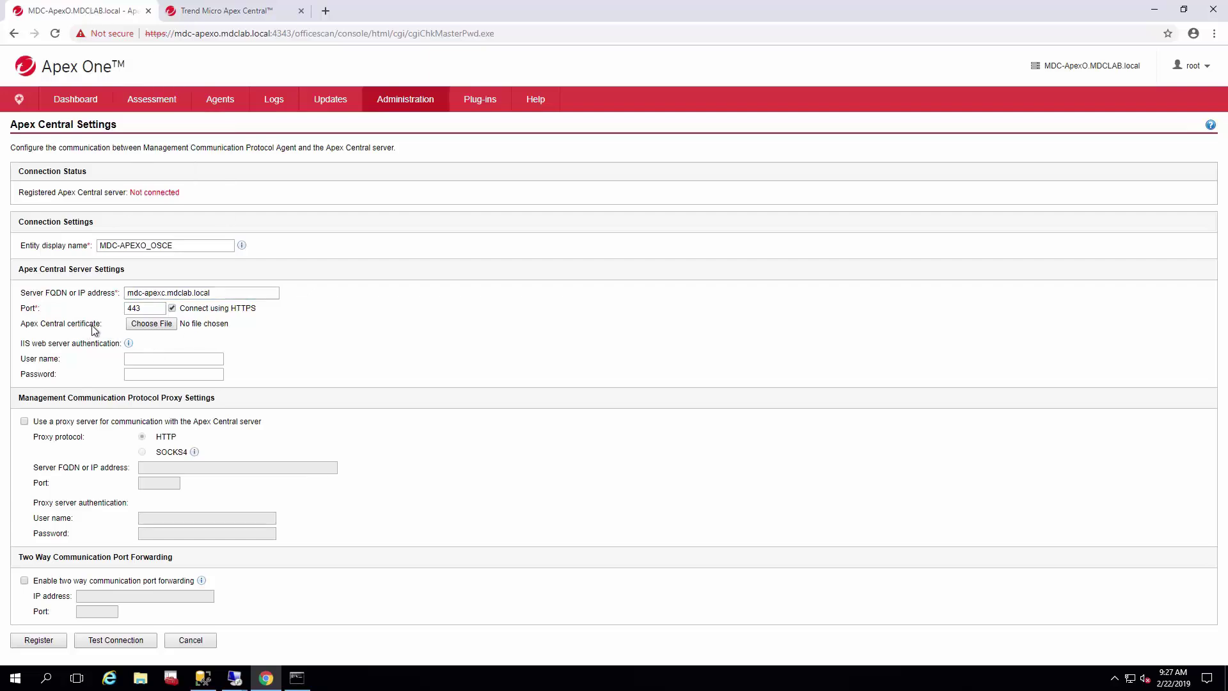
Highlight the Apex Central certificate label and bring up the certificate file chooser
left_click_drag(104, 326, 25, 328)
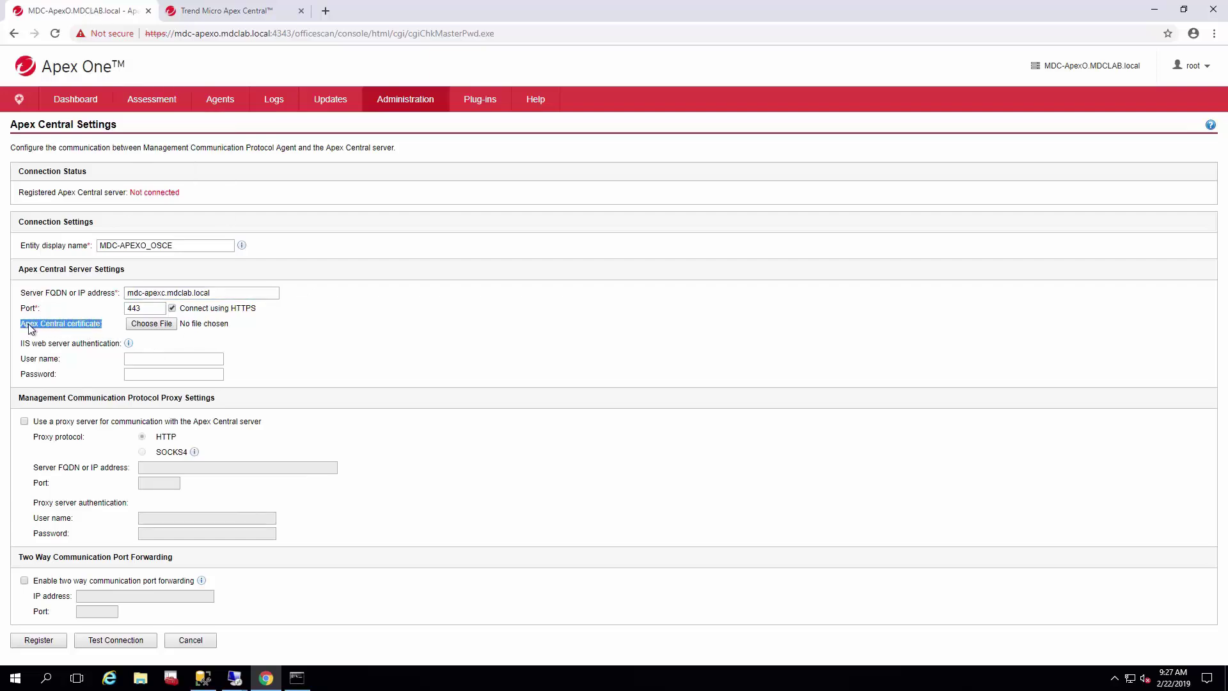
left_click(24, 329)
left_click(97, 326, "shift")
left_click(151, 325)
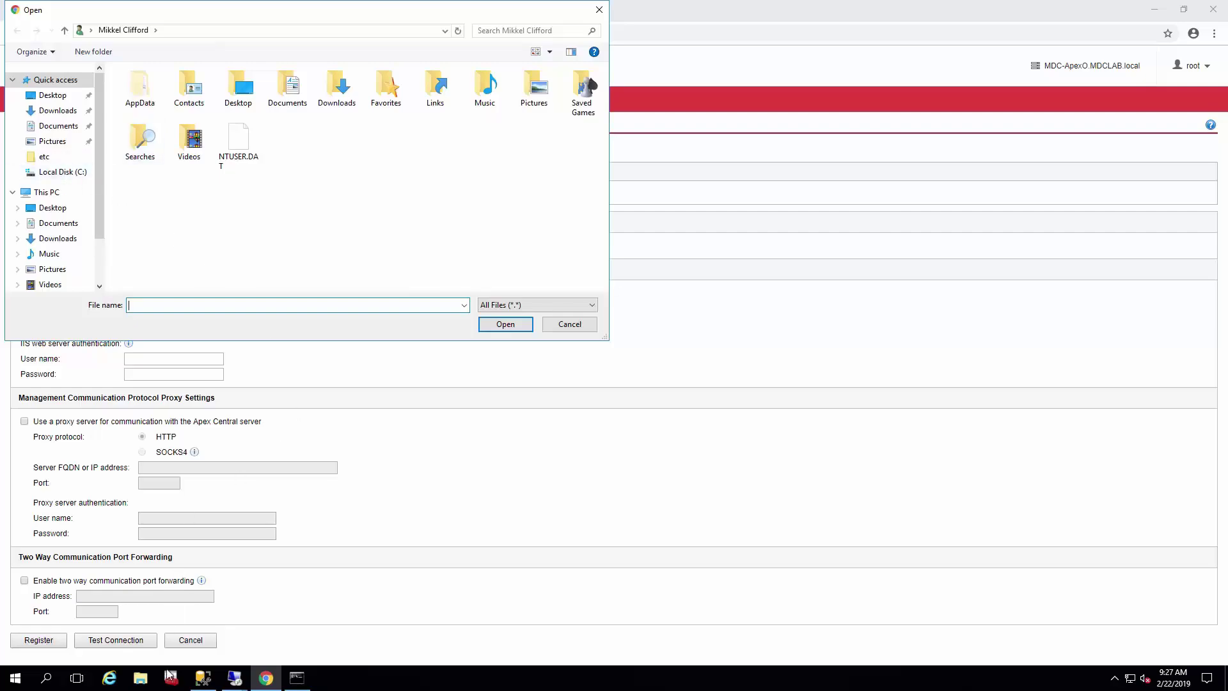
mouse_move(235, 676)
left_click(270, 628)
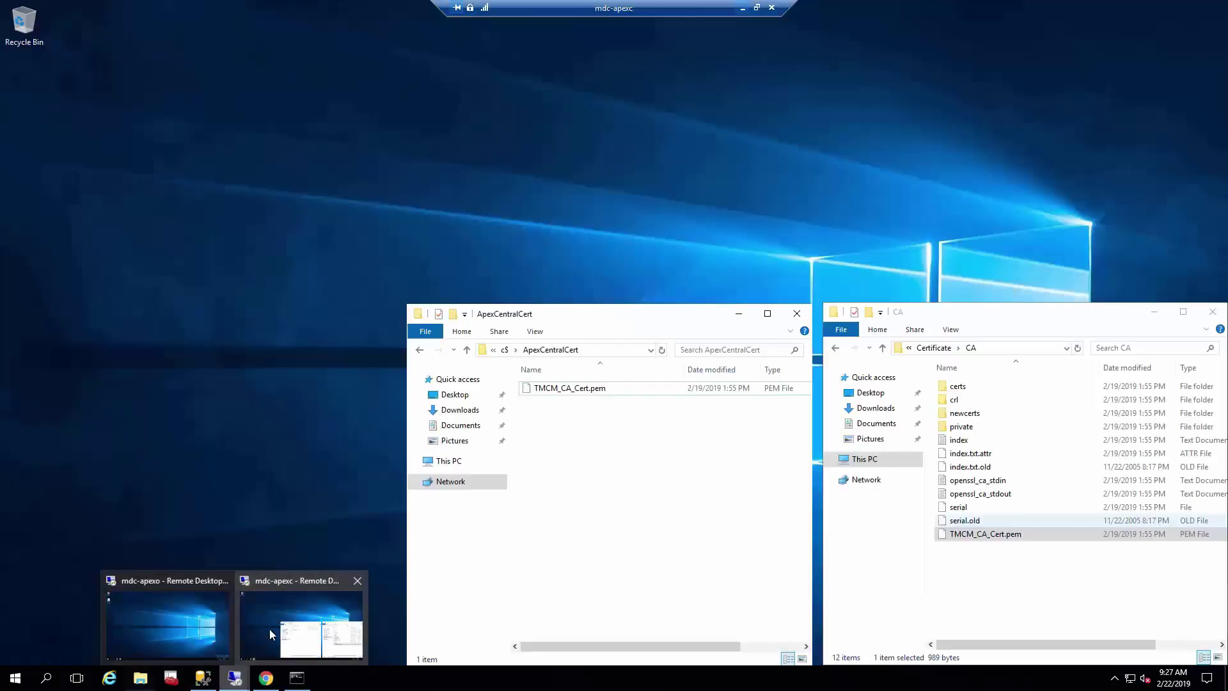
left_click(270, 628)
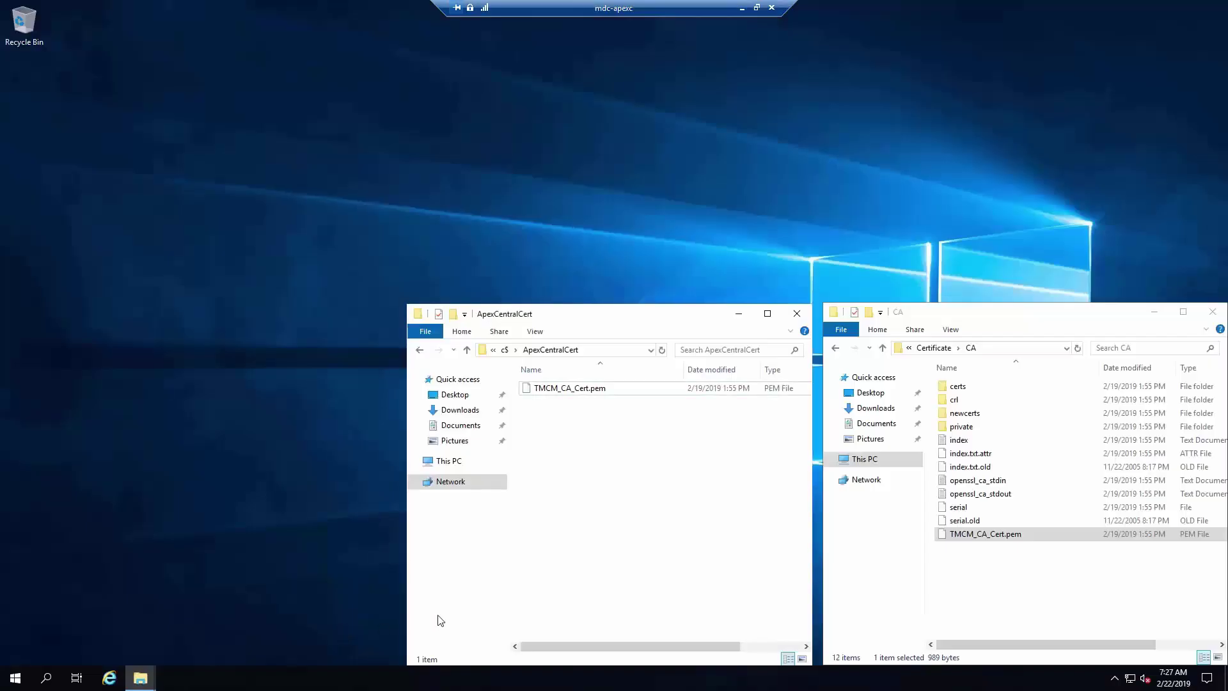
left_click(1016, 349)
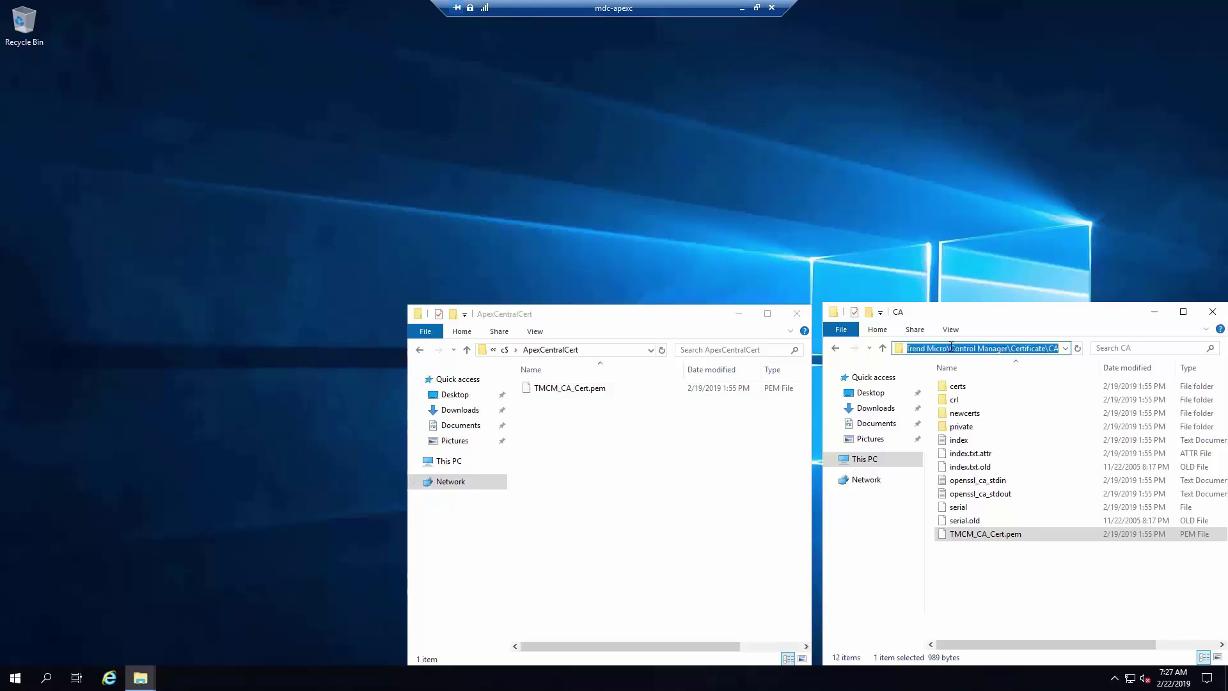
left_click_drag(1015, 346, 1031, 346)
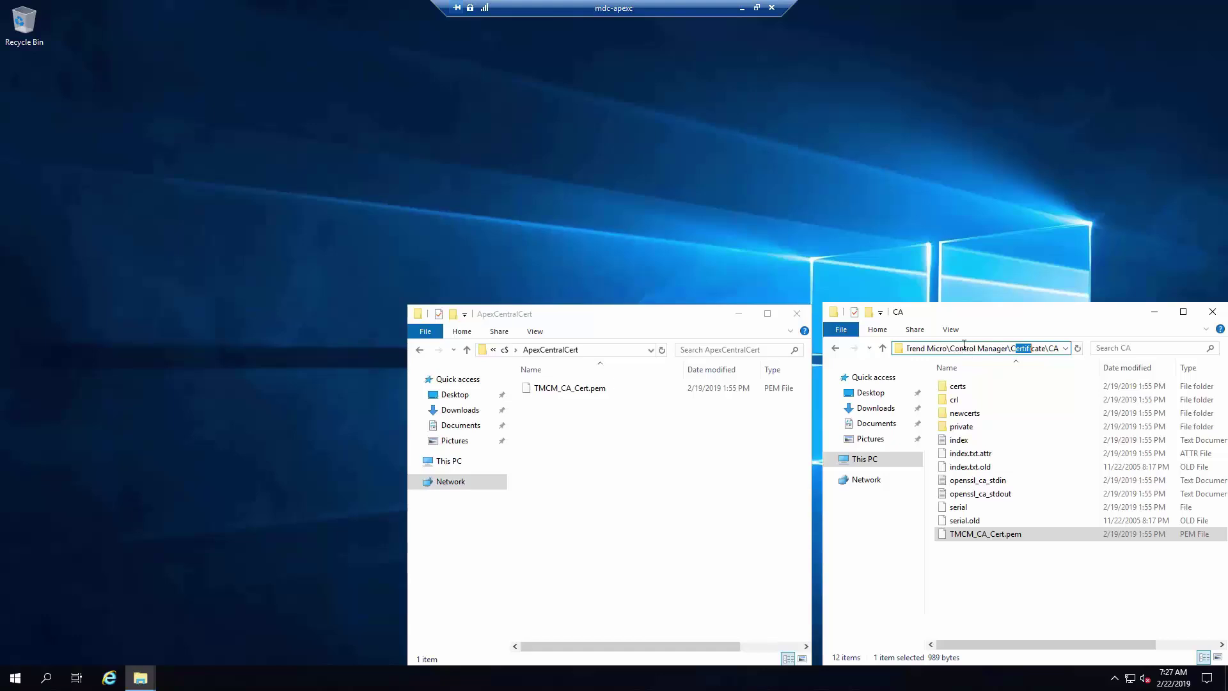
left_click(1016, 349)
left_click_drag(1011, 347, 1059, 346)
left_click(1013, 541)
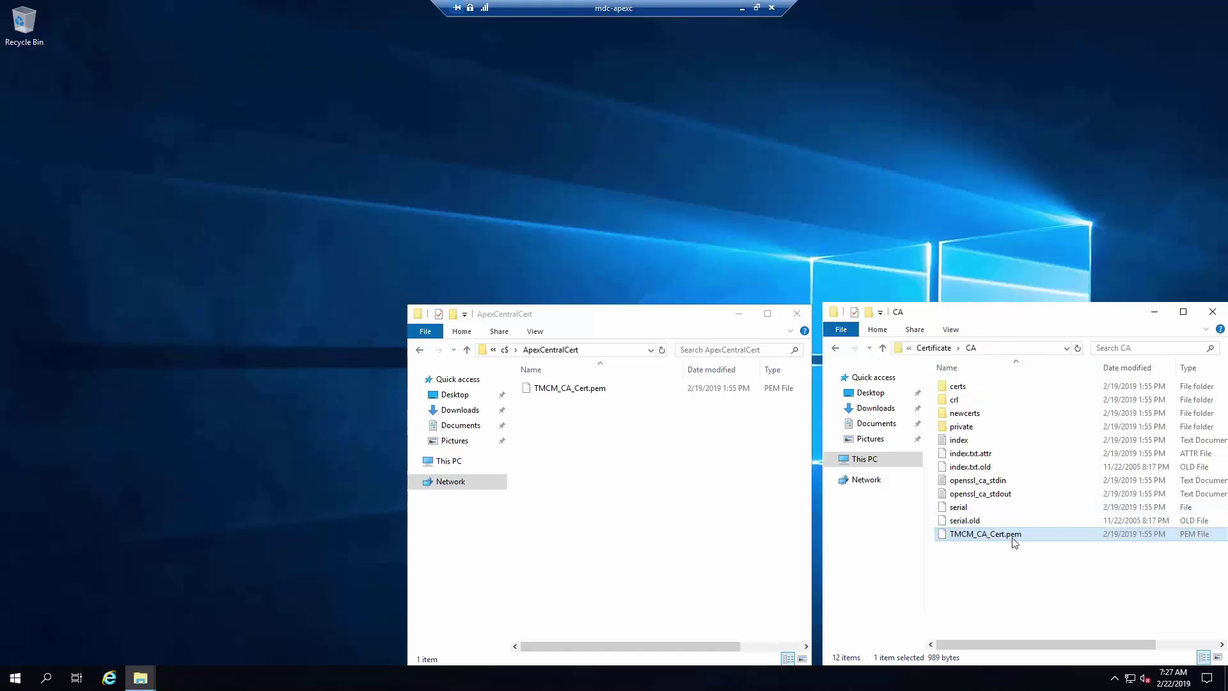
Choose C:\ApexCentralCertificate\TMCM_CA_Cert.pem as the Apex Central certificate
left_click(625, 350)
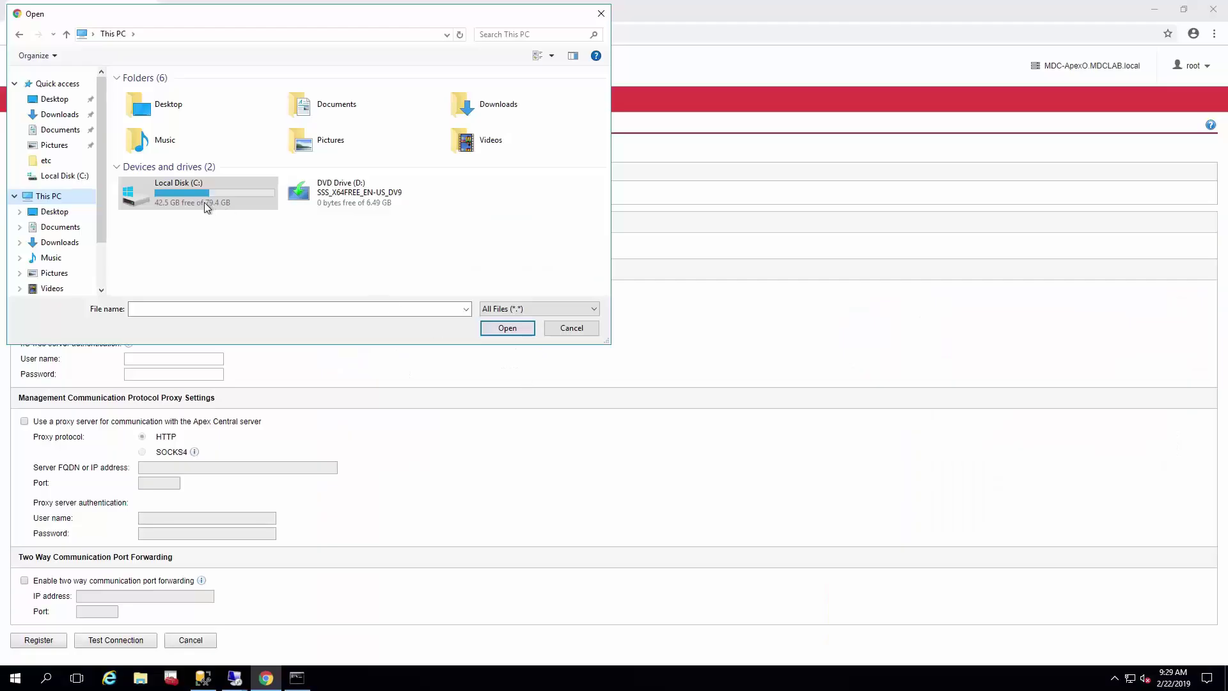
double_click(204, 202)
double_click(178, 93)
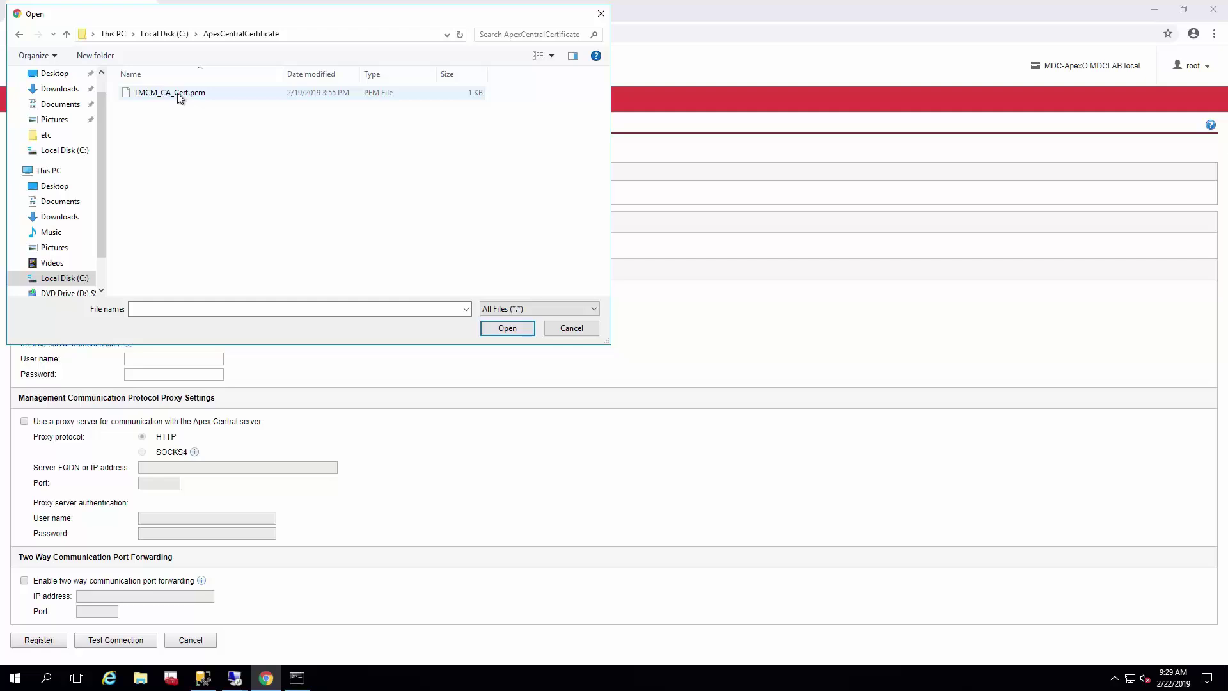
left_click(178, 93)
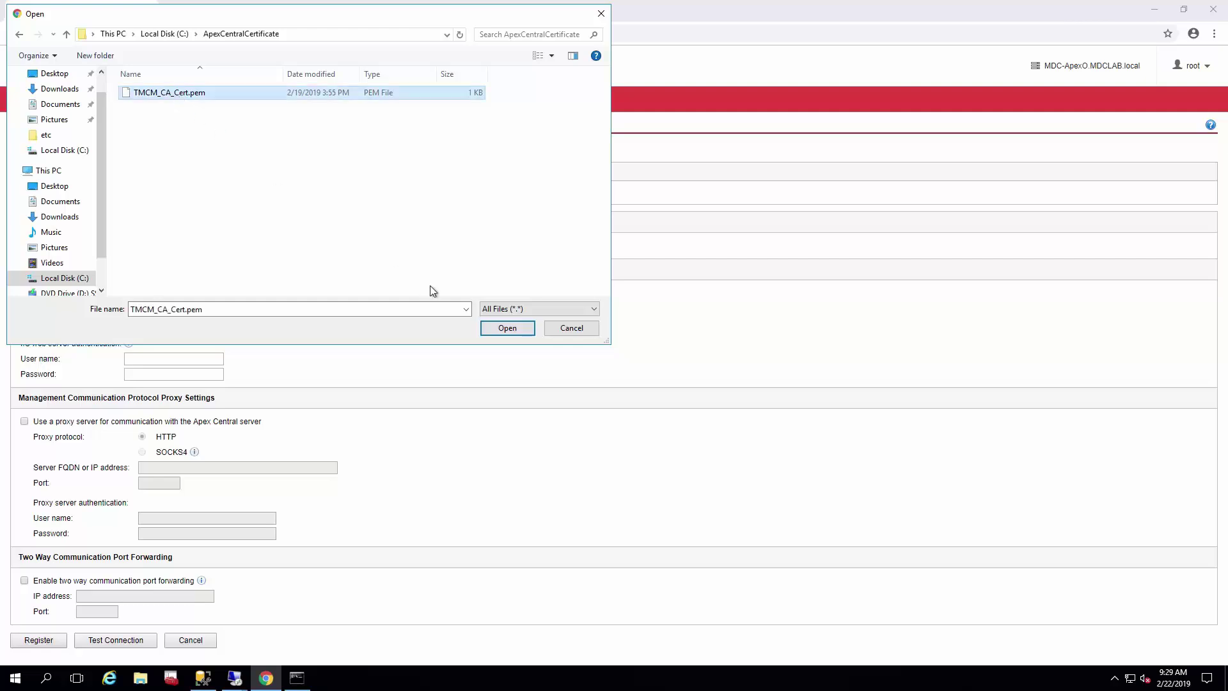
left_click(500, 330)
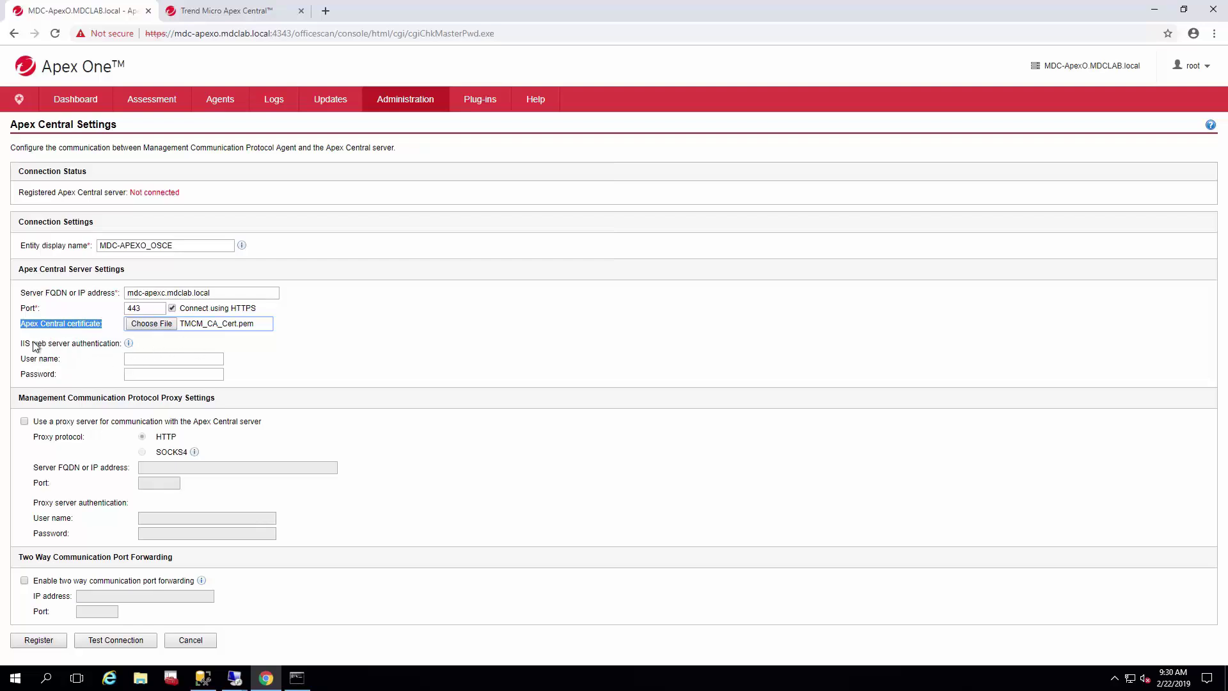
left_click_drag(19, 344, 144, 351)
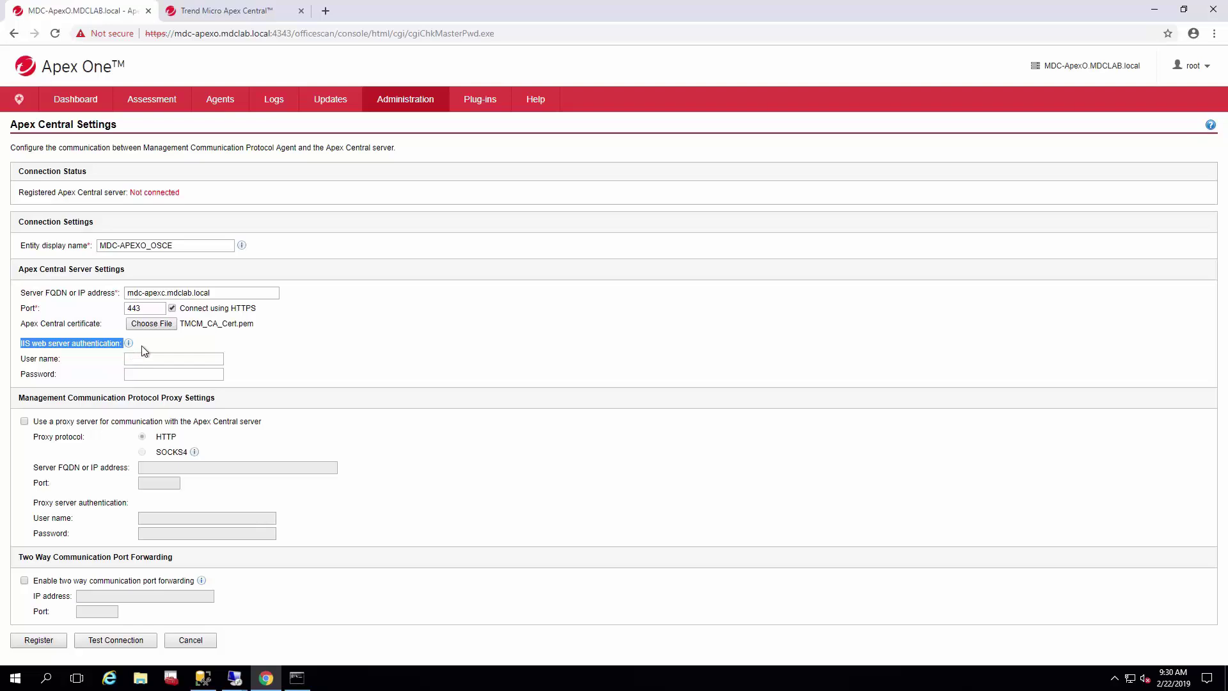
left_click(191, 358)
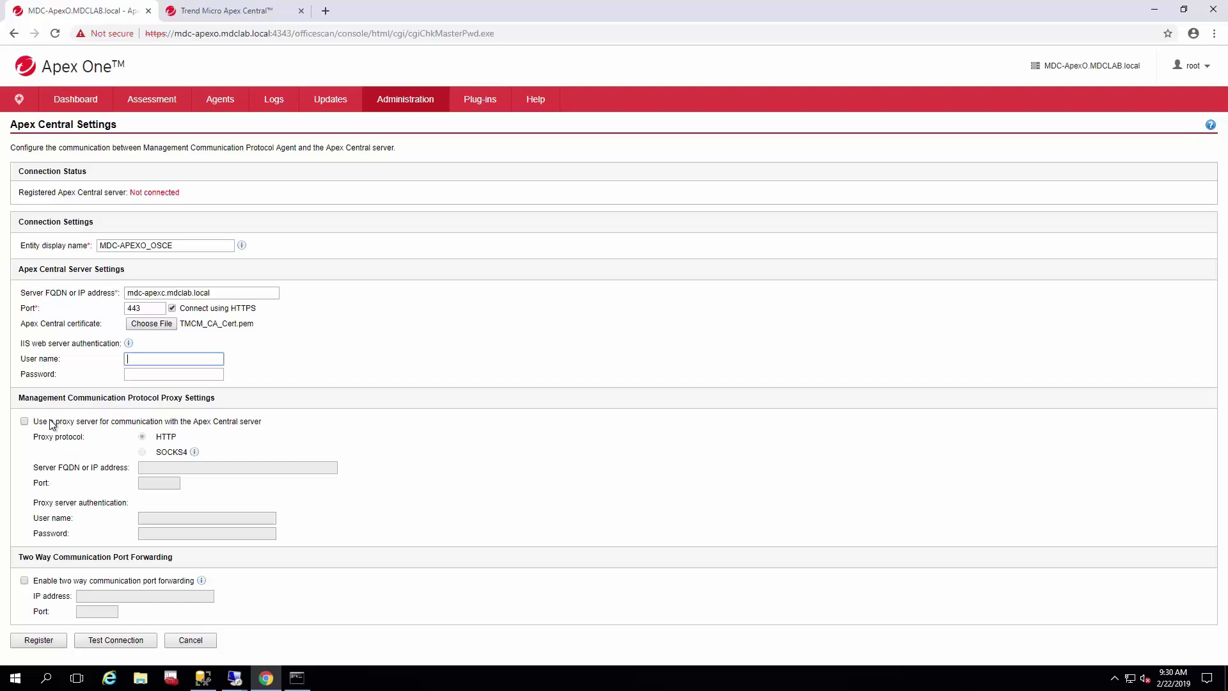
left_click_drag(50, 420, 296, 424)
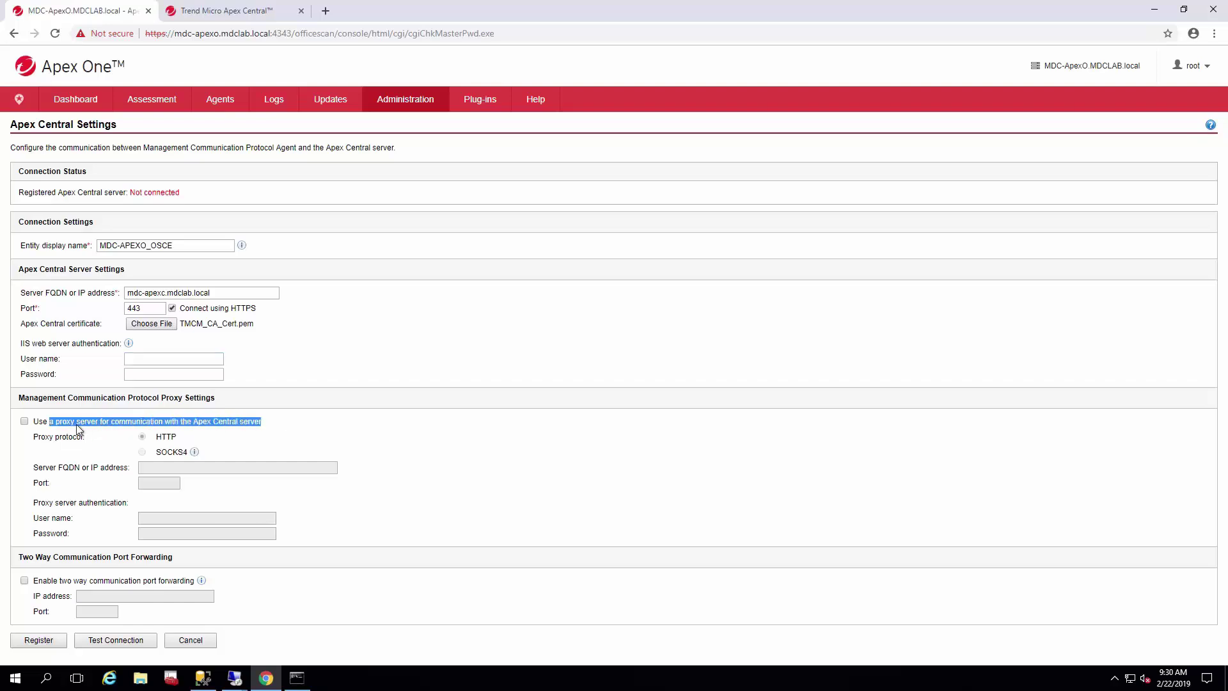
left_click(50, 426)
left_click(48, 426)
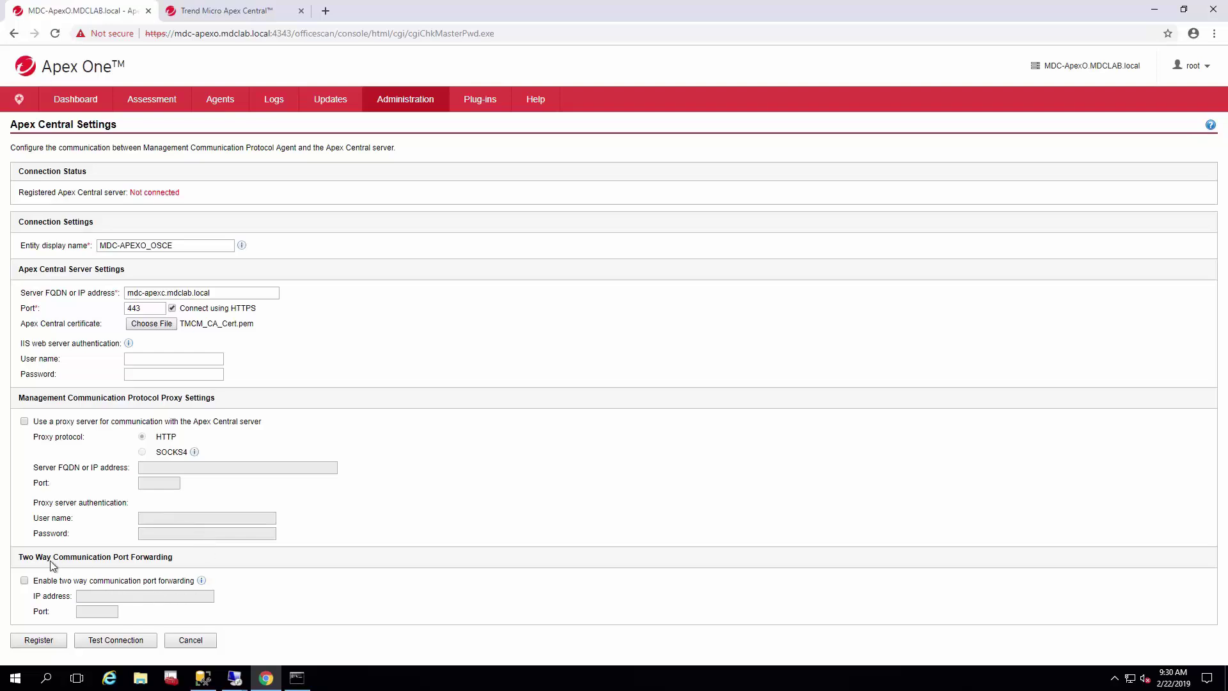
left_click_drag(15, 561, 192, 565)
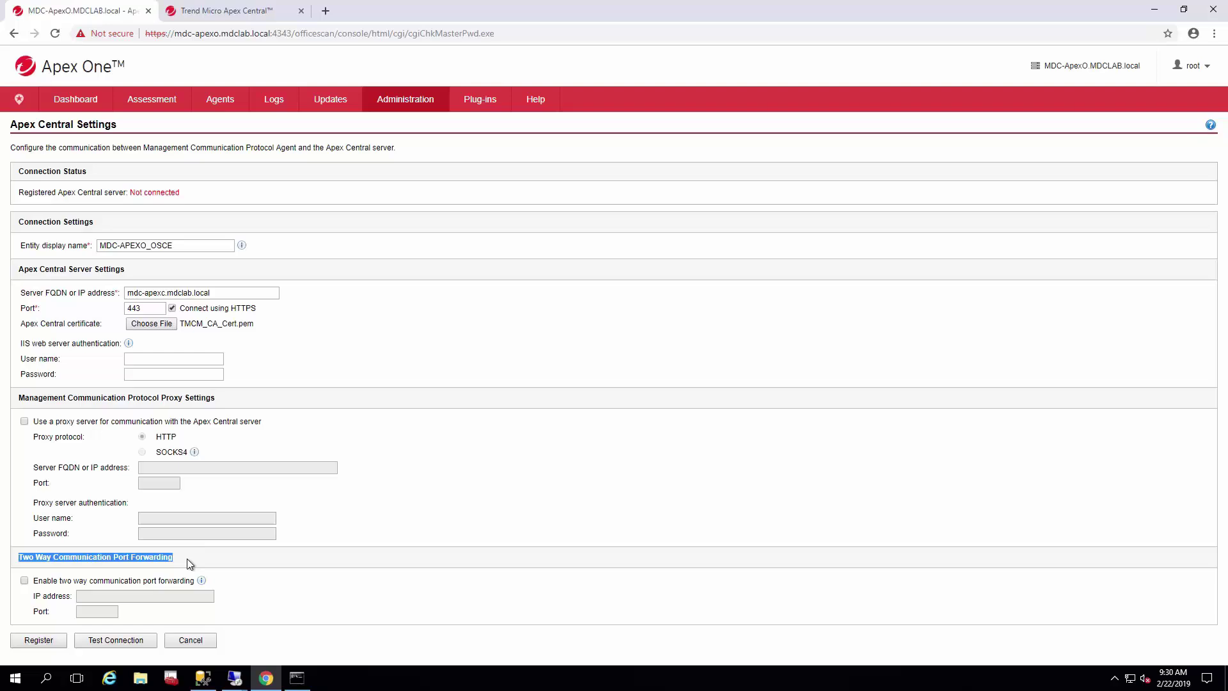
left_click(187, 558)
mouse_move(187, 558)
left_mouse_down()
mouse_move(12, 562)
mouse_move(212, 570)
mouse_move(193, 565)
left_mouse_up()
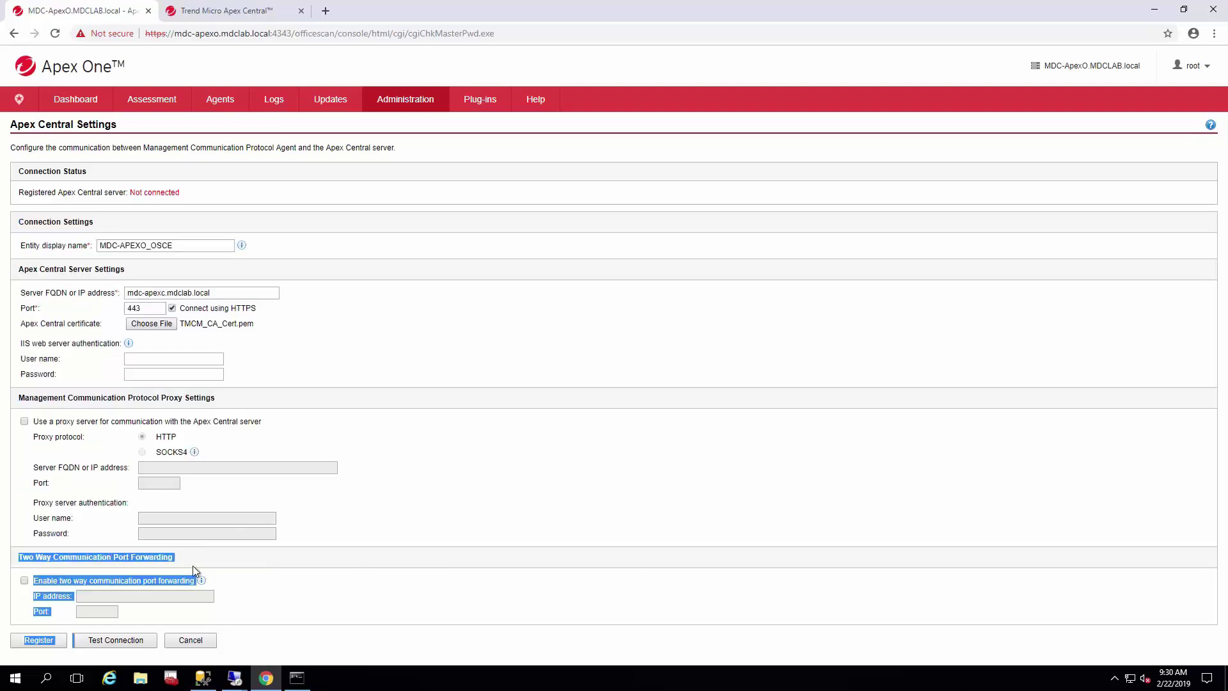
left_click(94, 565)
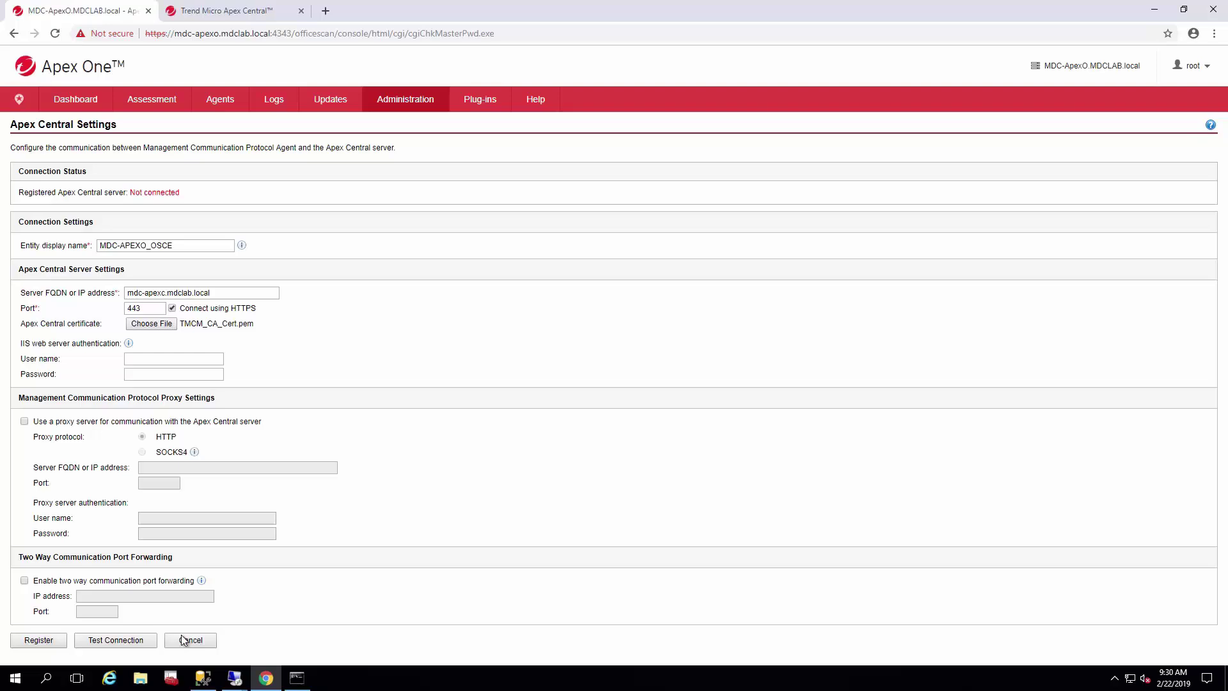
left_click(116, 643)
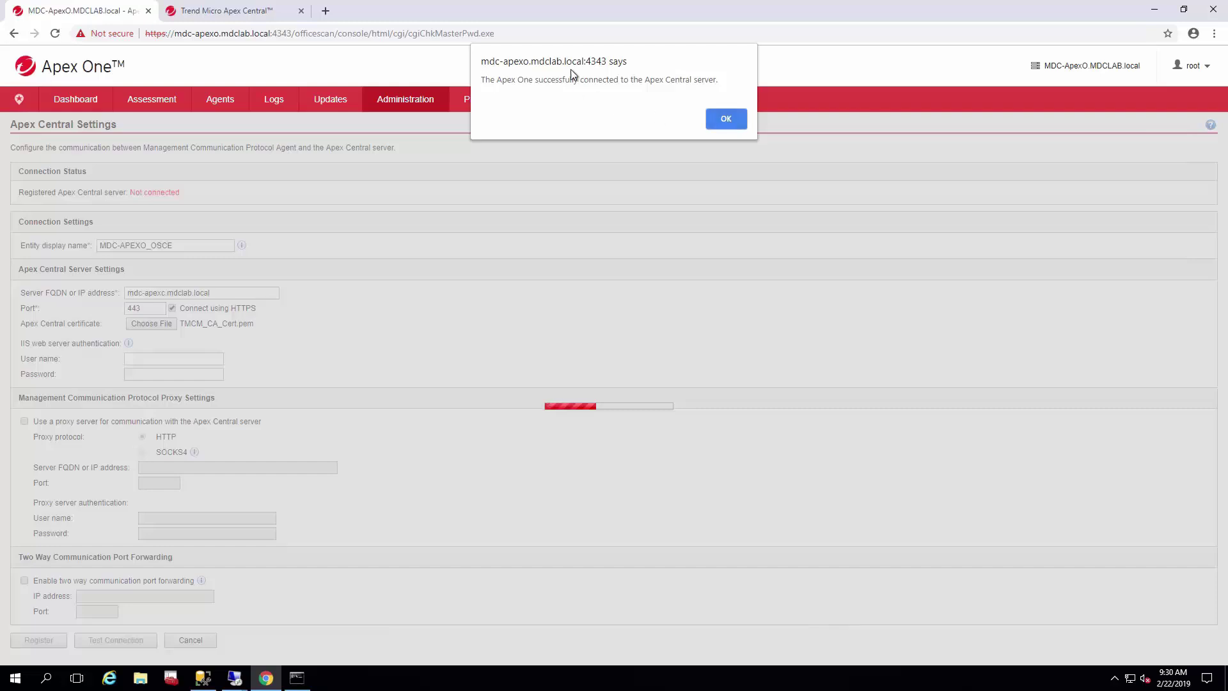
Dismiss the successful Test Connection alert with OK
left_click(727, 120)
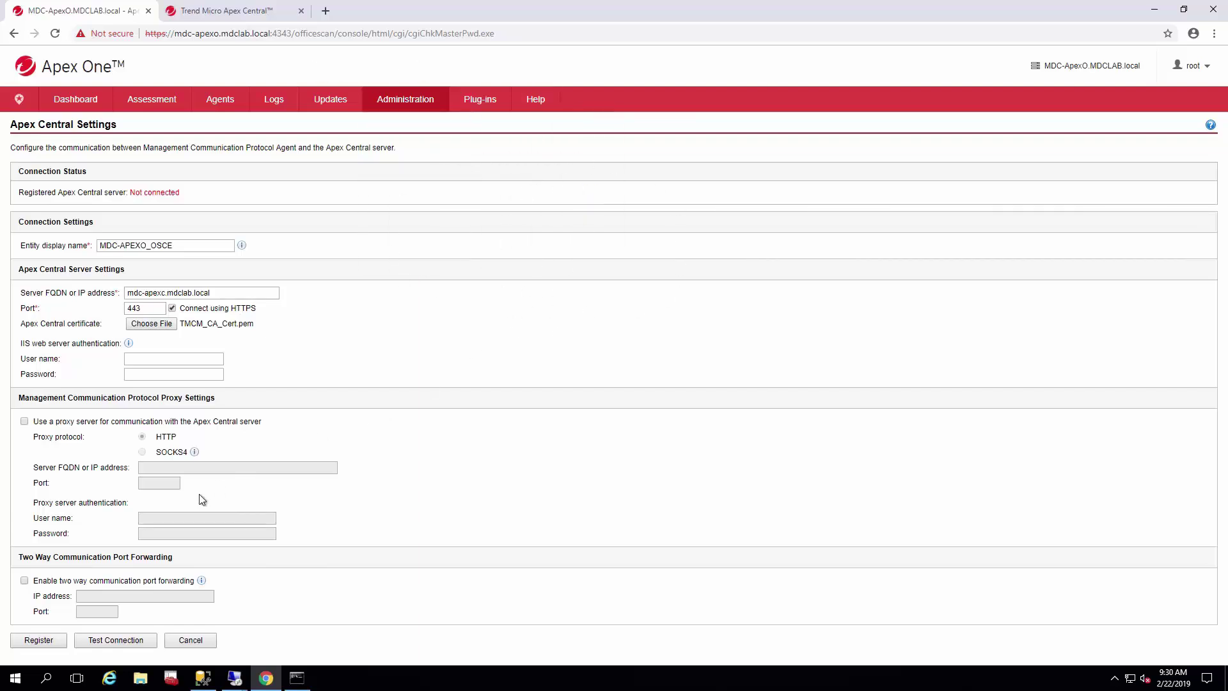
Register Apex One with mdc-apexc.mdclab.local, then go to the Apex Central console
left_click(48, 643)
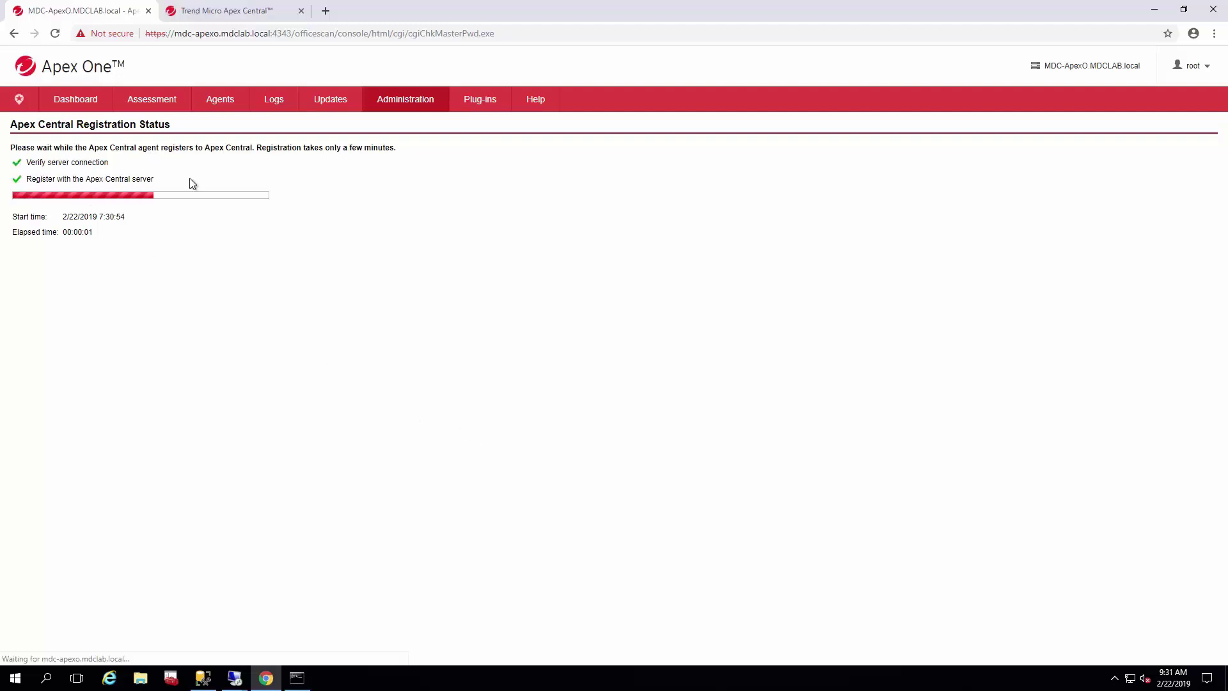
scroll(425, 440, "down", 1)
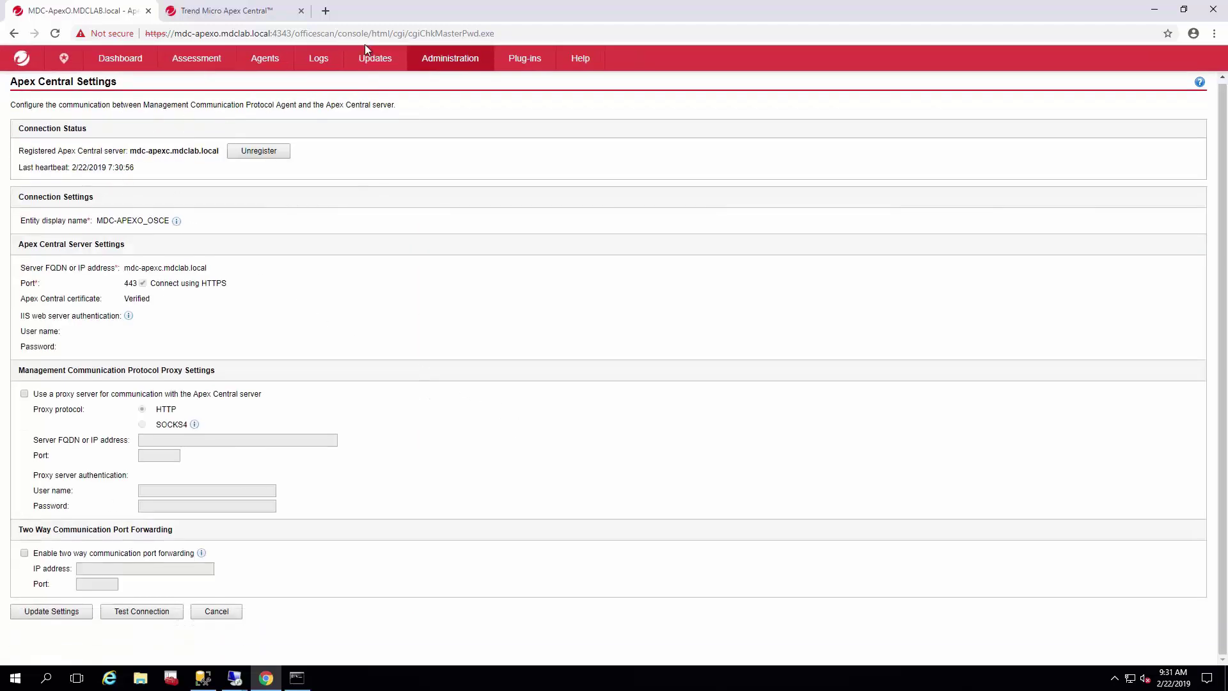
left_click(259, 12)
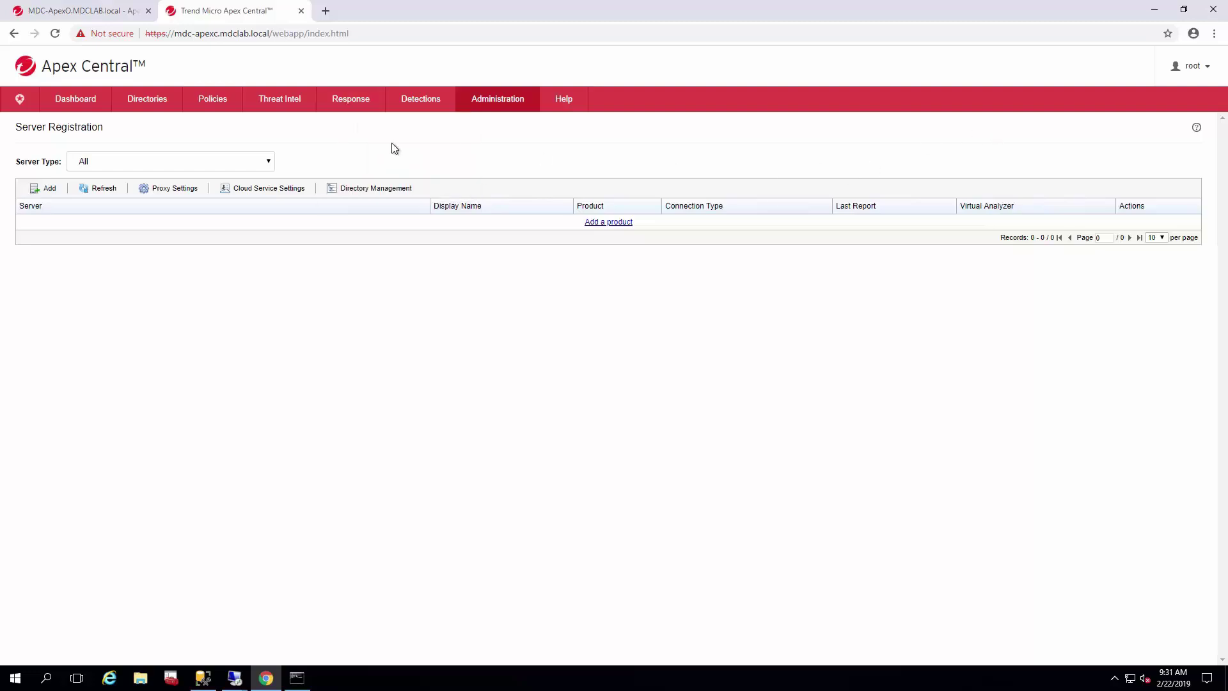
Refresh Server Registration to see MDC-APEXO_OSCE (Apex One 14.0) listed, then view the Operation Center dashboard
mouse_move(514, 104)
mouse_move(528, 154)
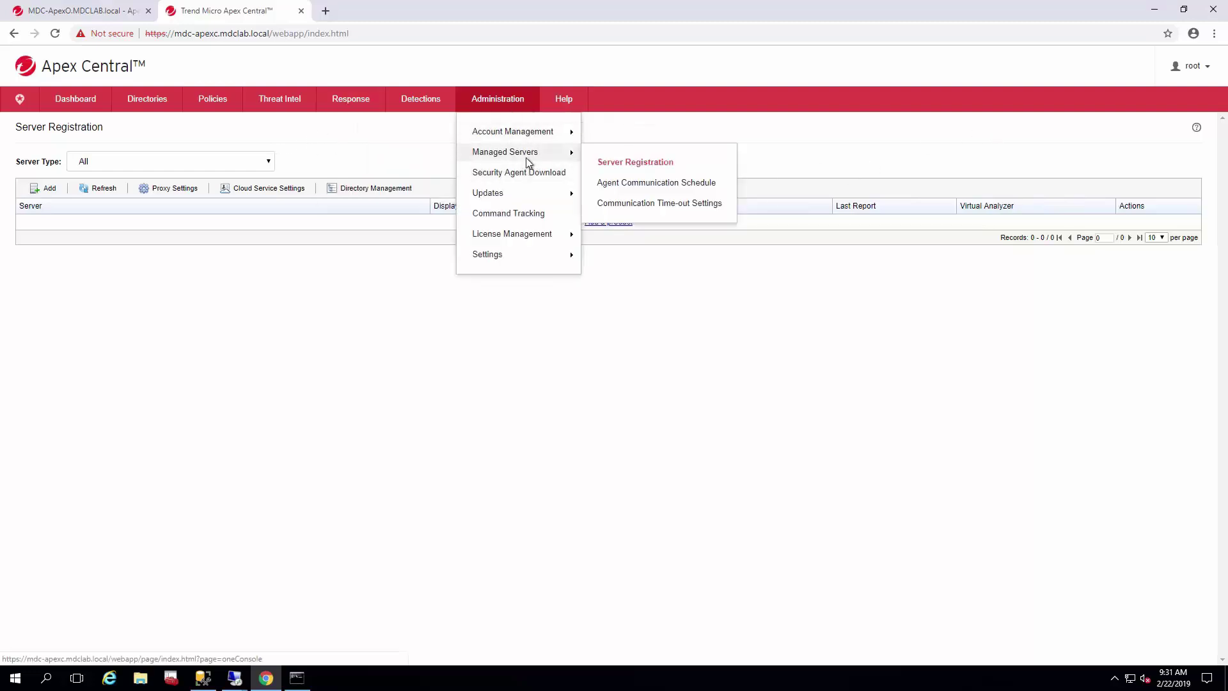
left_click(638, 162)
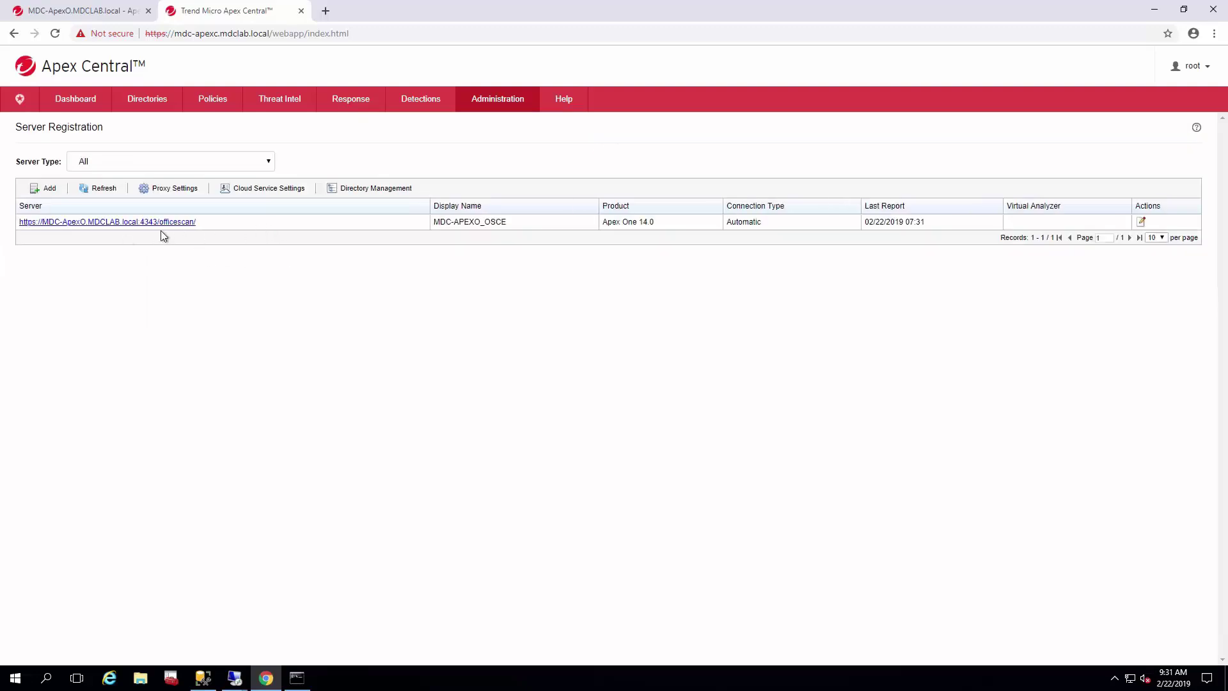
left_click_drag(160, 230, 343, 294)
left_click(584, 270)
left_click(74, 106)
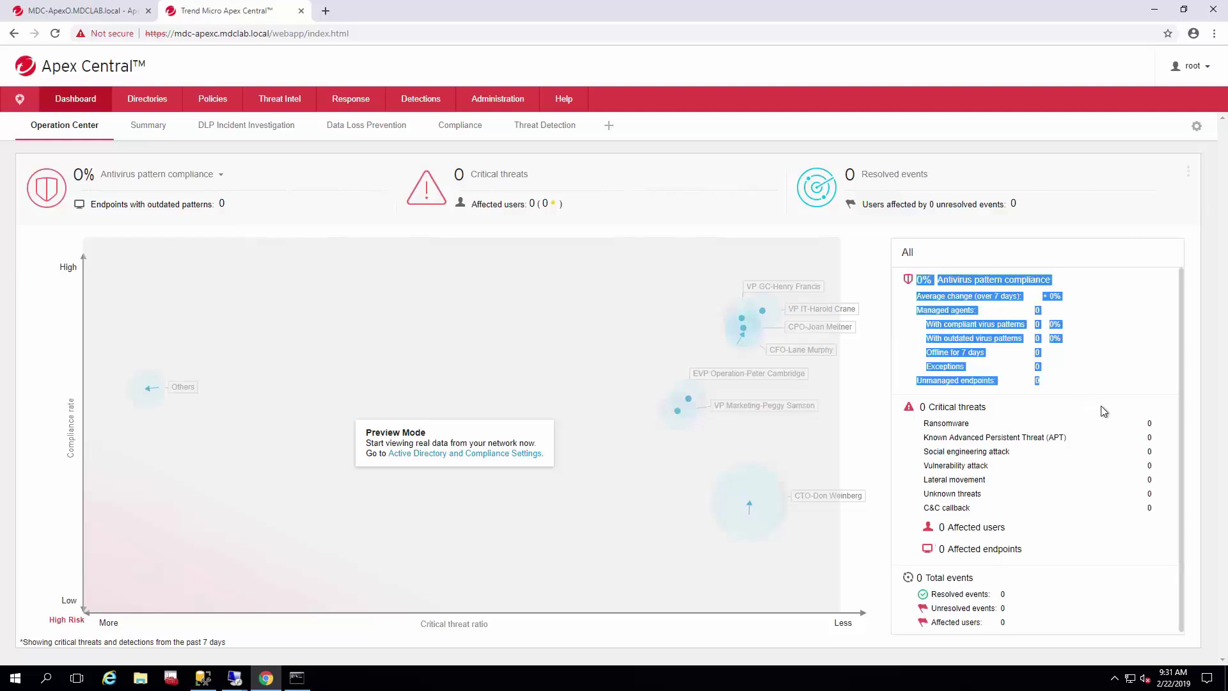
left_click_drag(1080, 403, 708, 298)
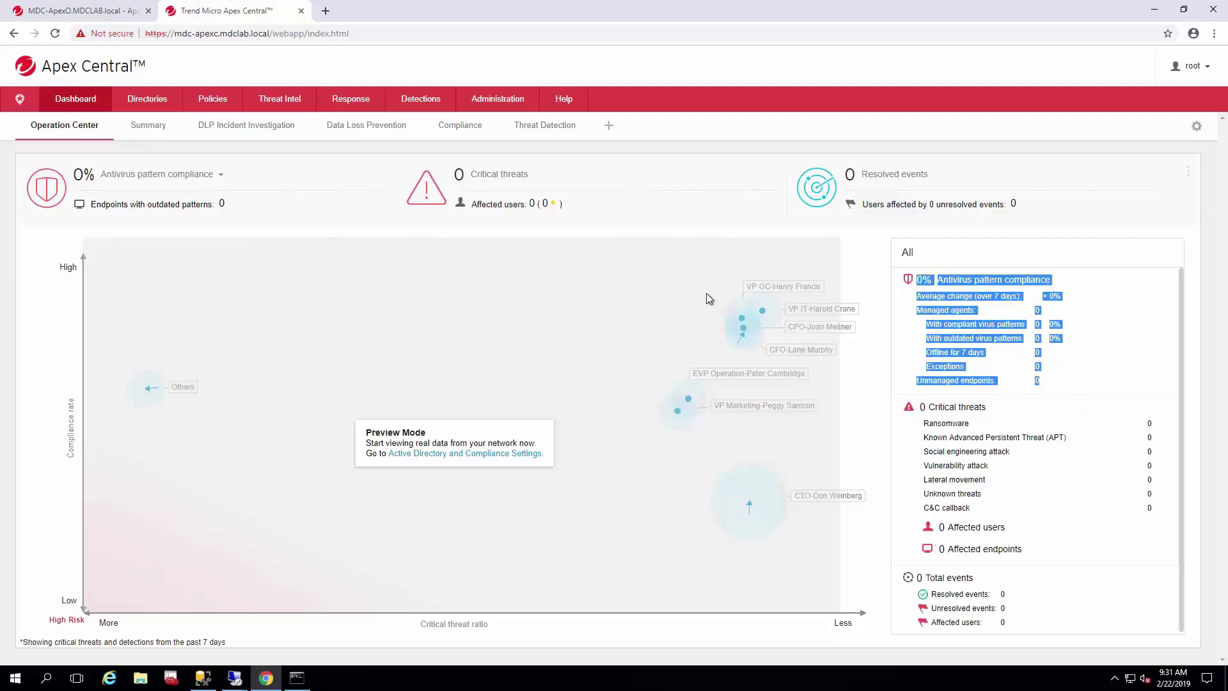